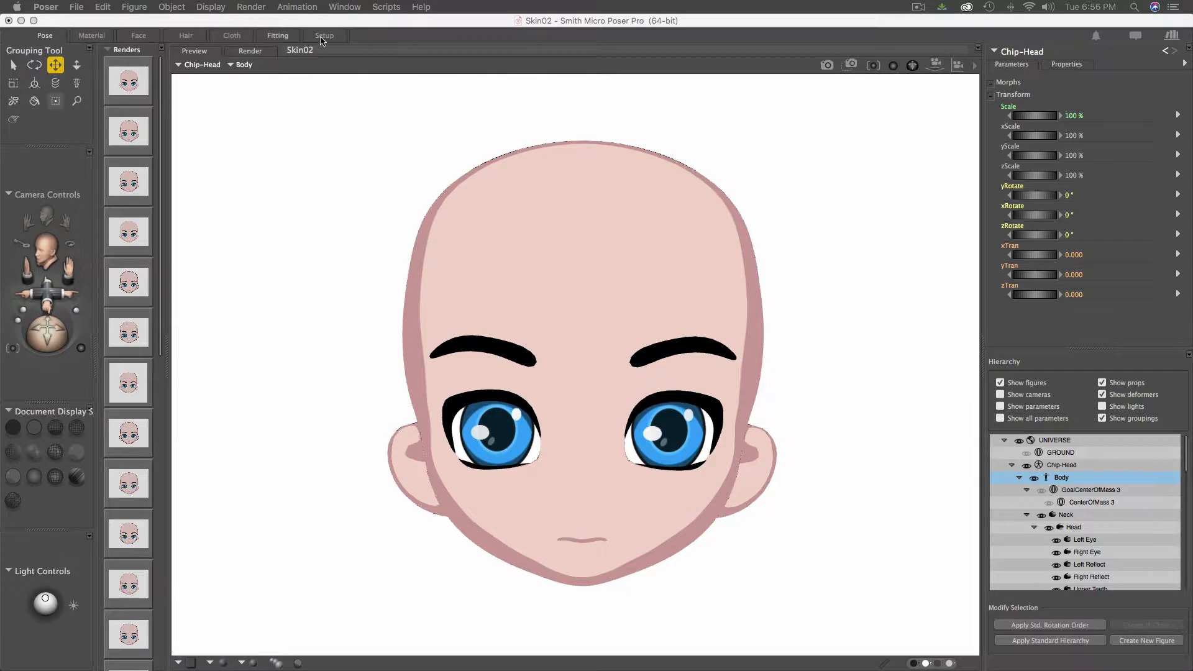
Show the head's polygon mesh in a shaded wireframe display style, and return to the flat textured cartoon display
{"action": "left_click", "coordinate": [373, 52]}
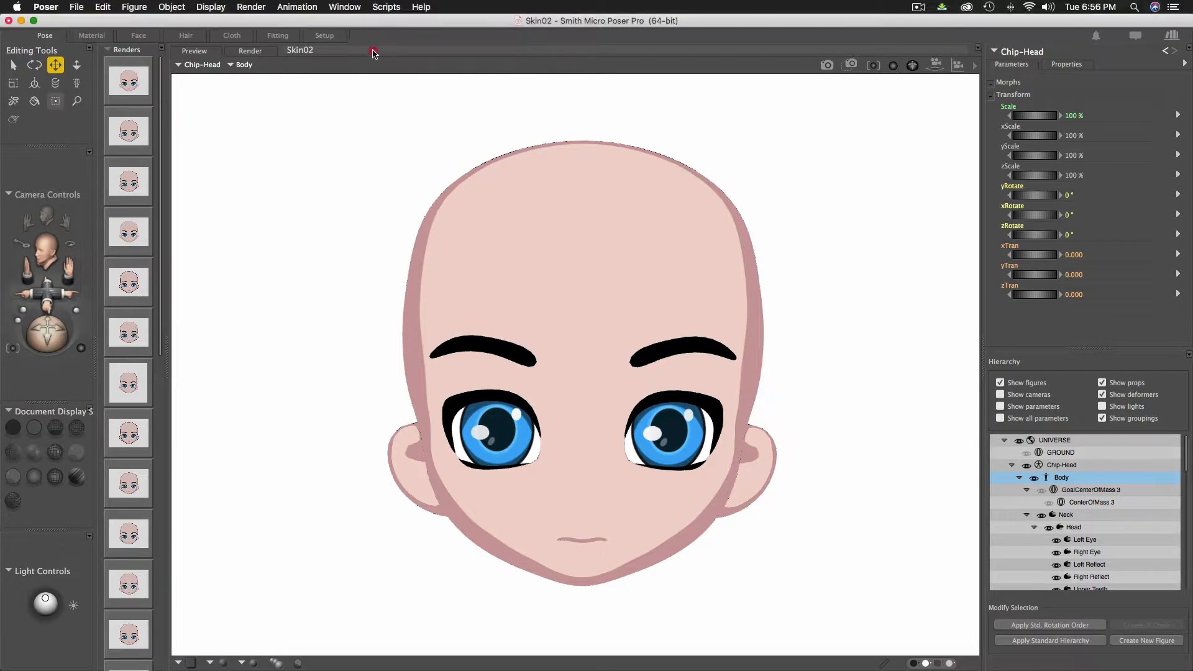
{"action": "left_click", "coordinate": [55, 477]}
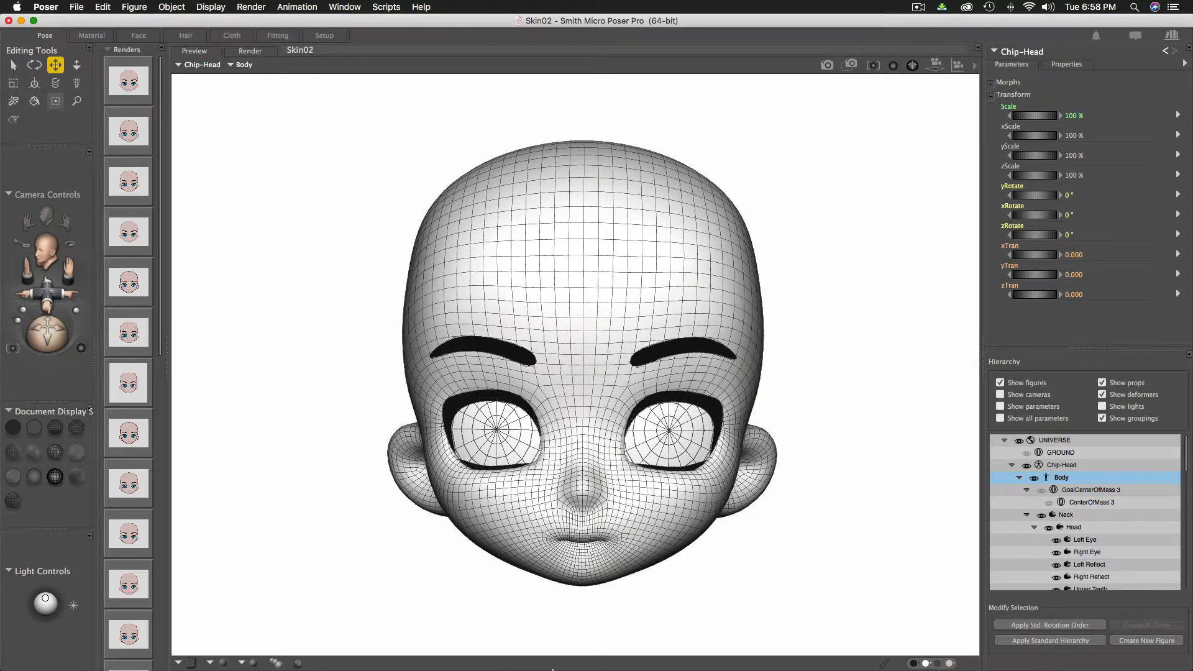
{"action": "left_click", "coordinate": [76, 479]}
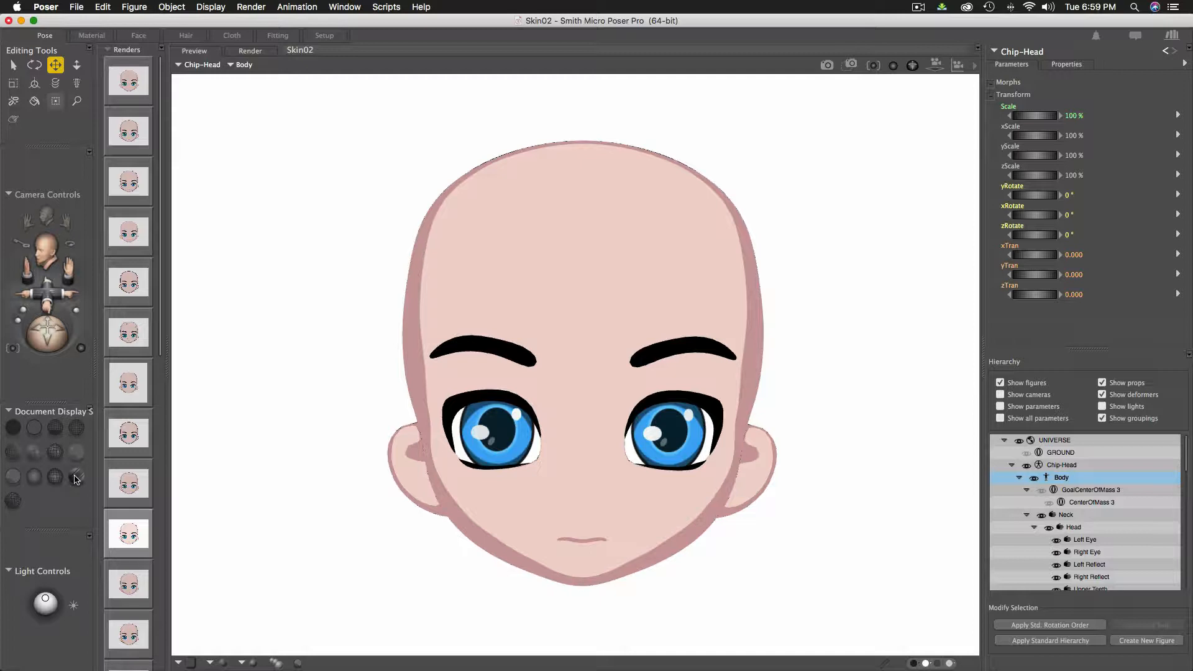
{"action": "left_click", "coordinate": [75, 478]}
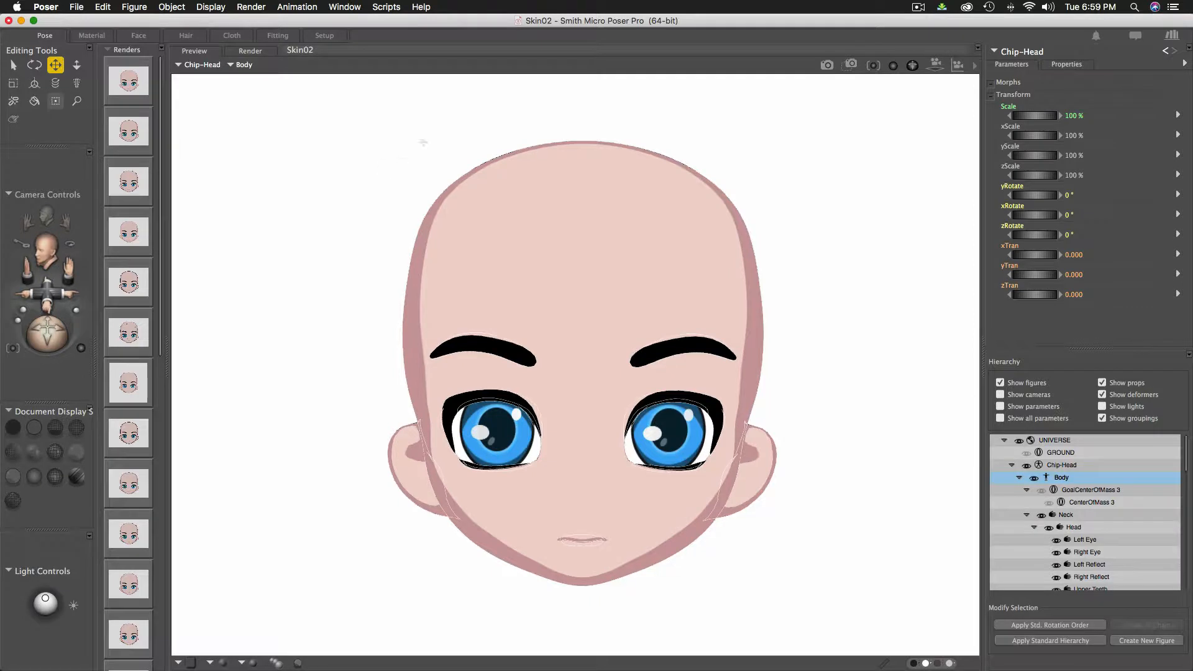
Run the listFiles script to find the path of the head's geometry file, and close the report
{"action": "left_click", "coordinate": [382, 8]}
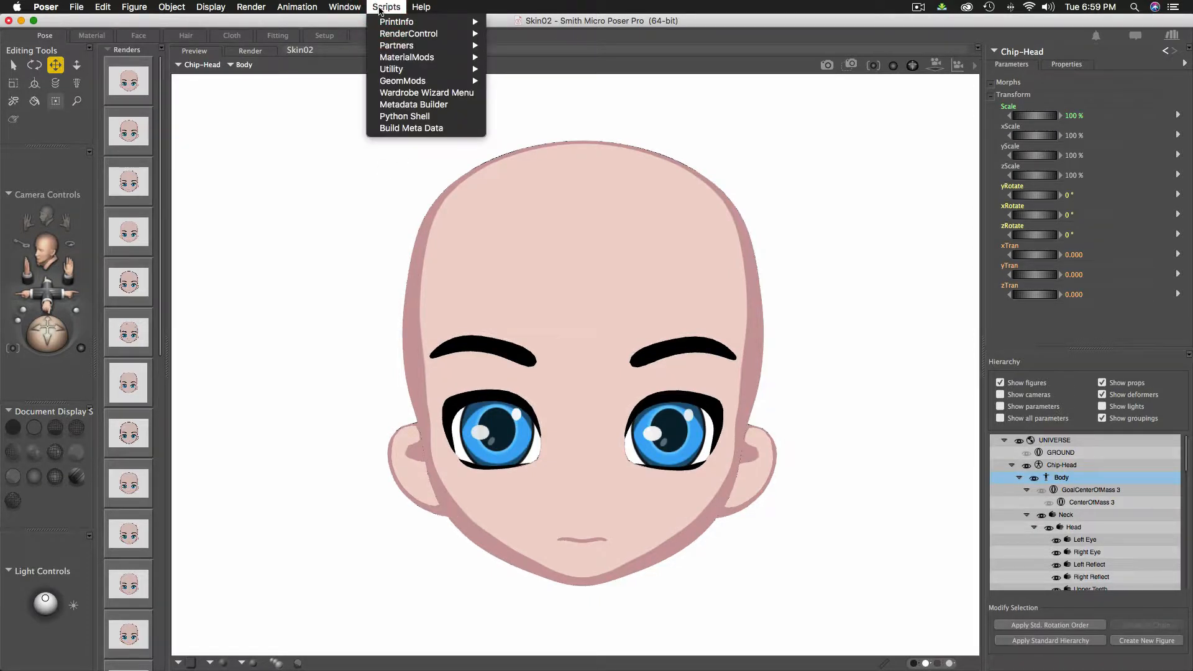
{"action": "mouse_move", "coordinate": [423, 21]}
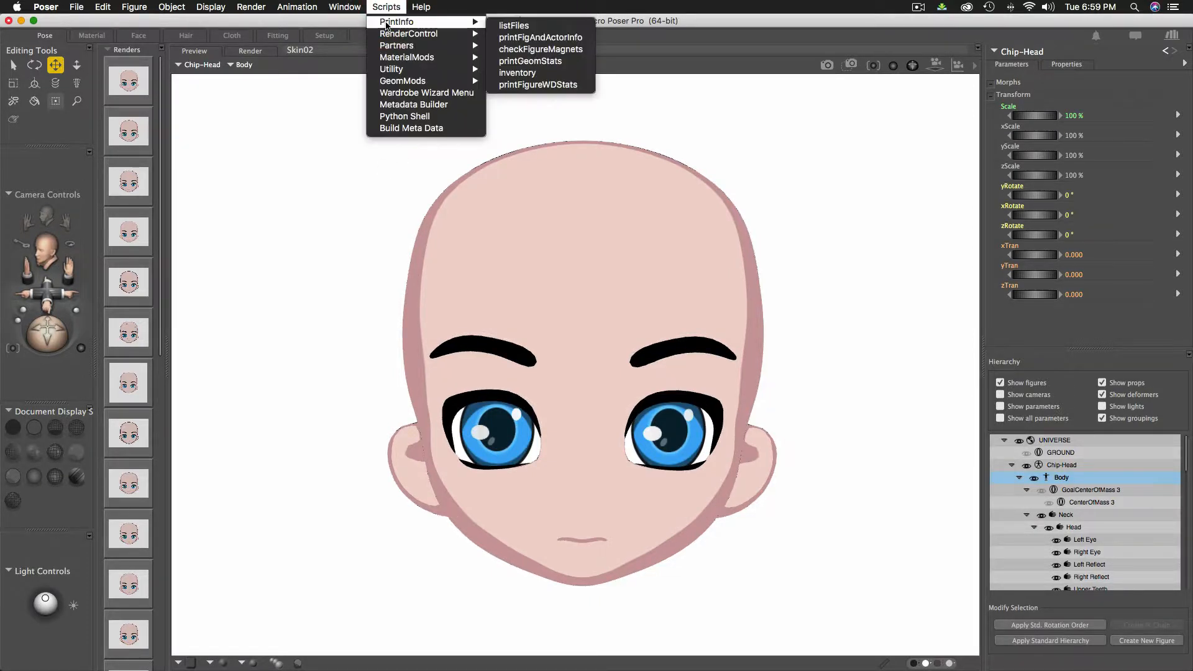
{"action": "left_click", "coordinate": [520, 25]}
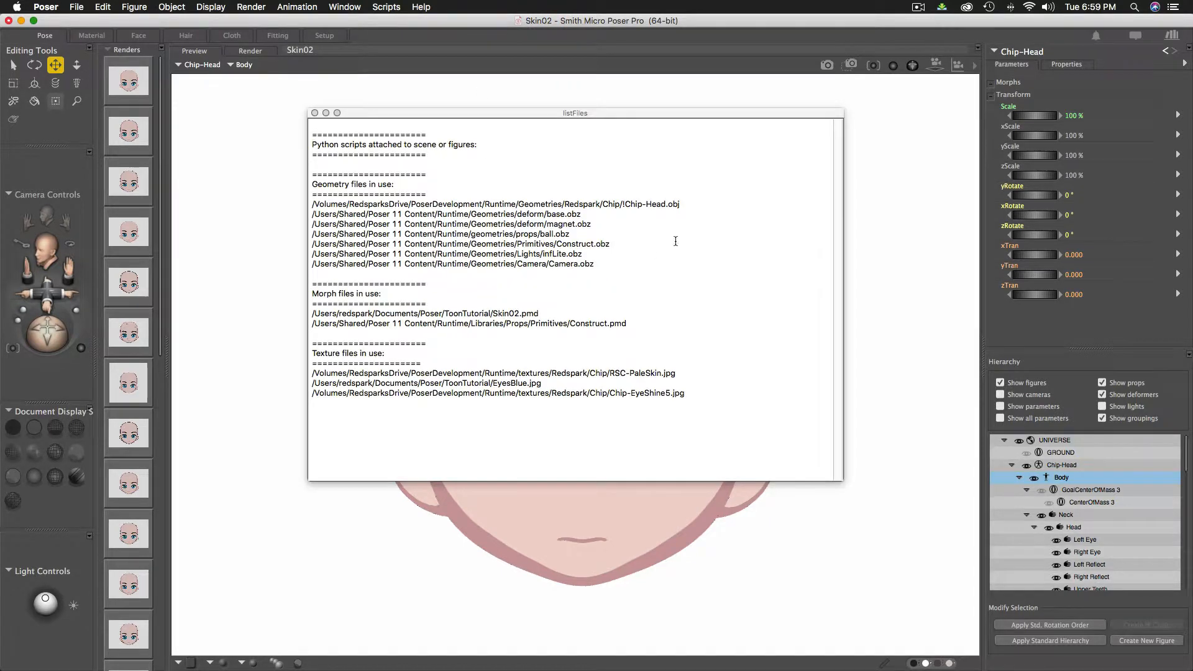
{"action": "left_click_drag", "start_coordinate": [682, 205], "coordinate": [312, 205]}
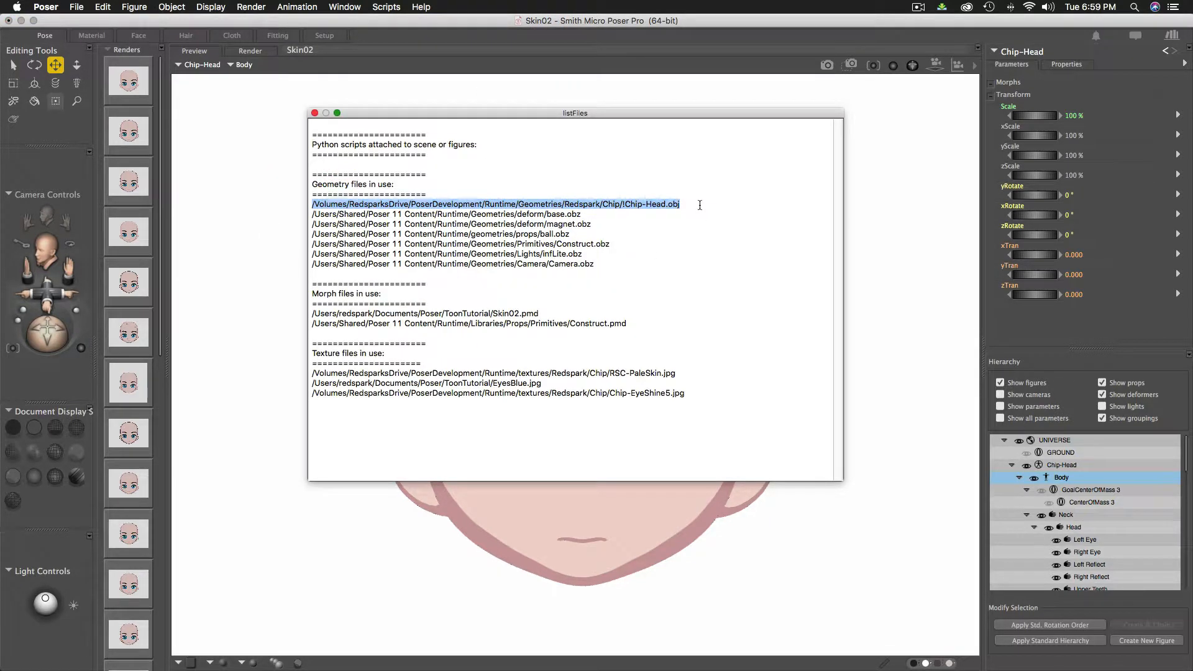
{"action": "left_click_drag", "start_coordinate": [482, 205], "coordinate": [688, 202]}
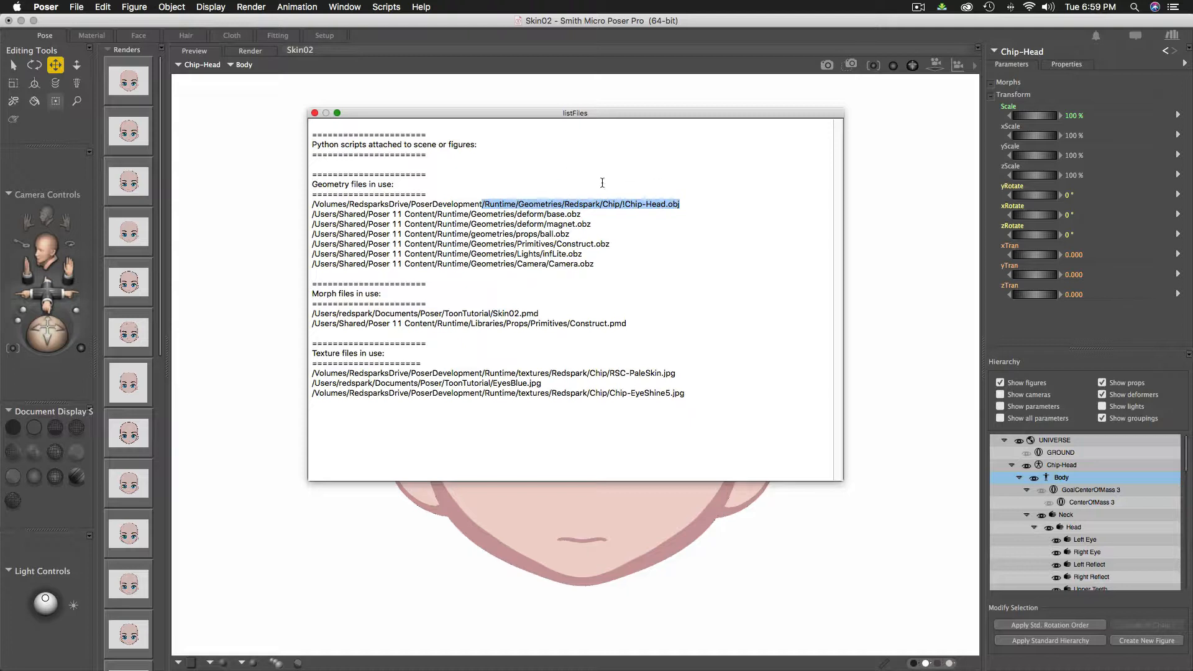
{"action": "left_click", "coordinate": [719, 201]}
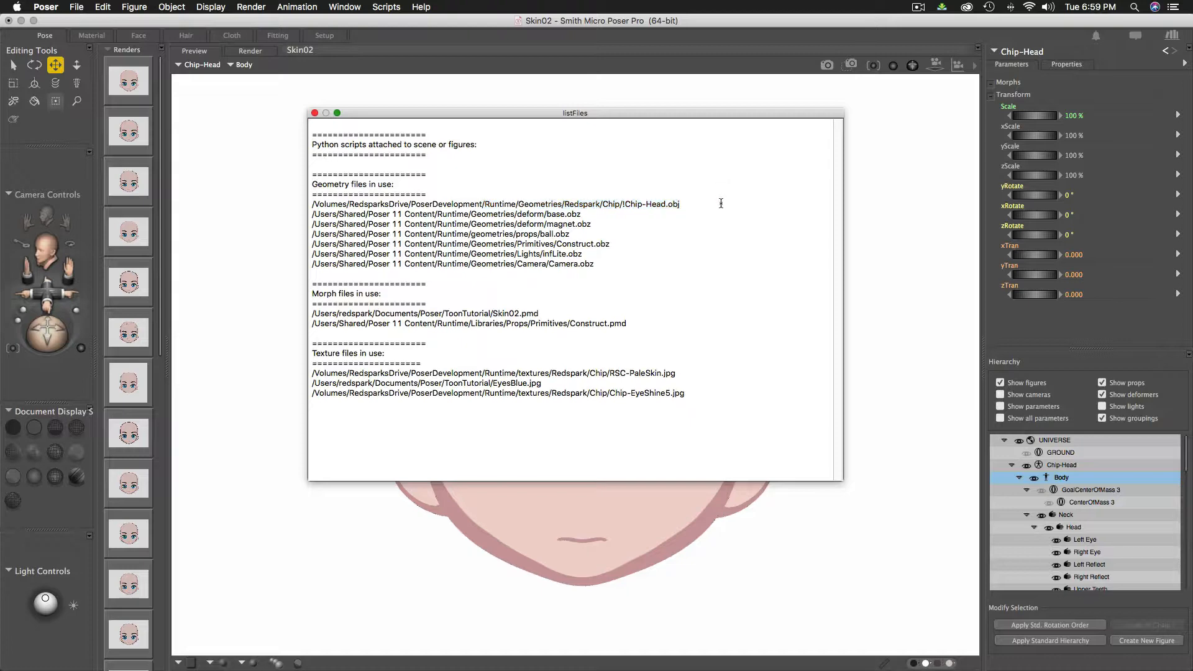
{"action": "left_click", "coordinate": [315, 114]}
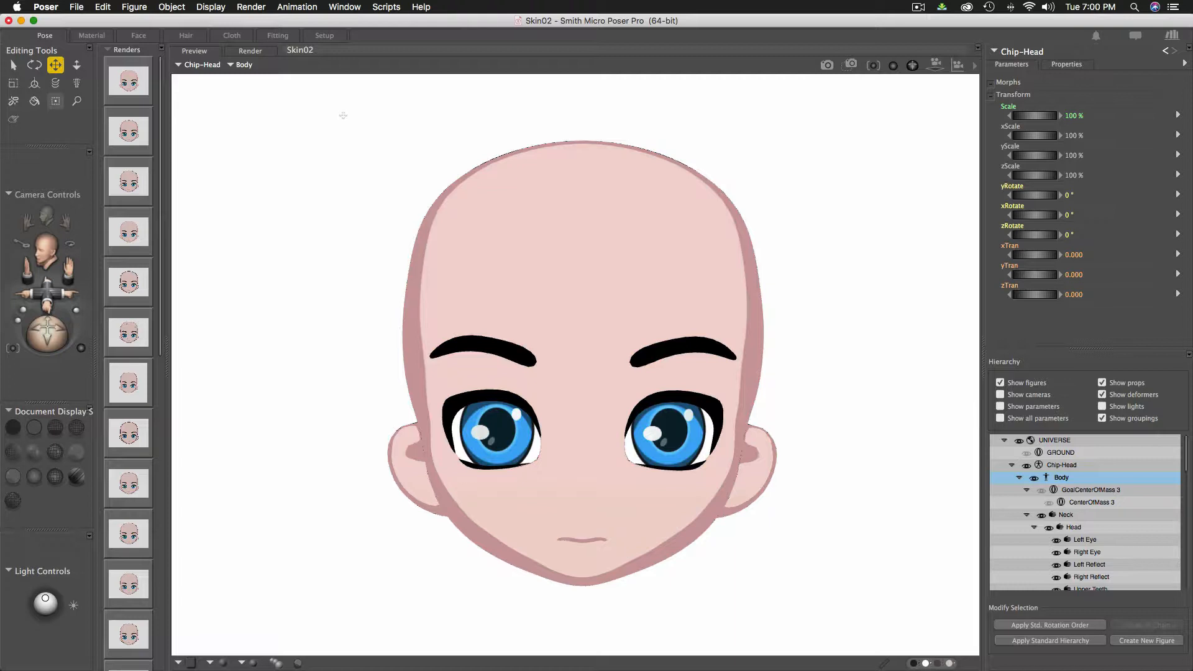
Switch to Hexagon and open !Chip-Head.obj from the Redspark Chip geometries folder with an import scale factor of 10
{"action": "key", "text": "super+Tab"}
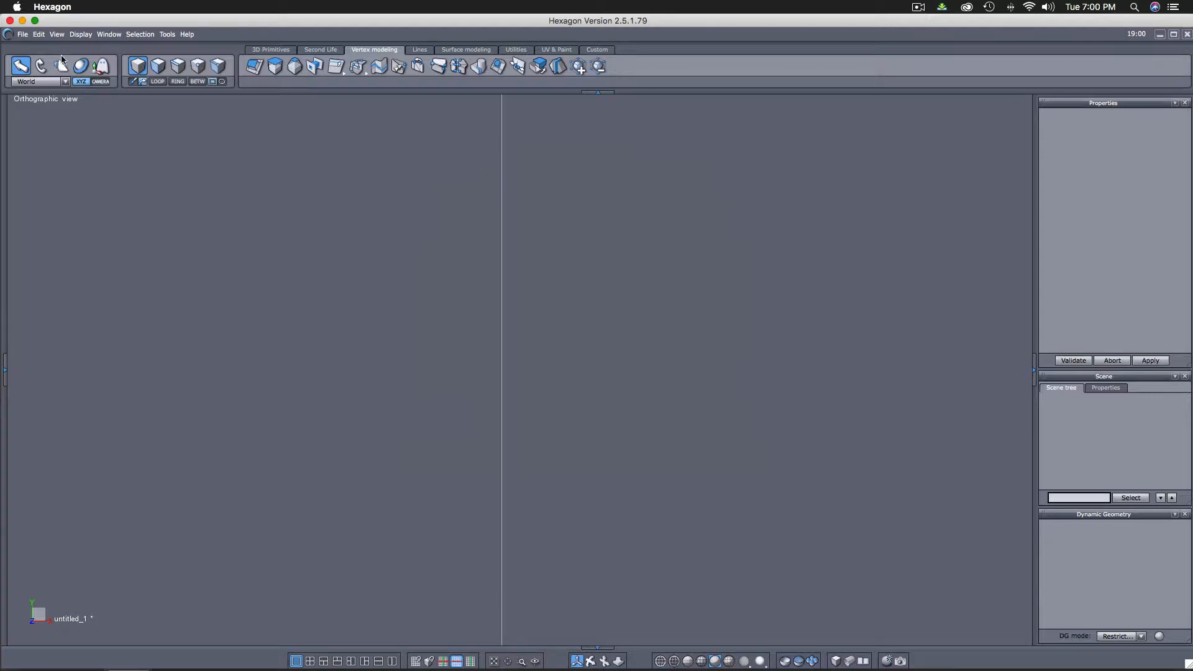
{"action": "left_click", "coordinate": [27, 40]}
{"action": "left_click", "coordinate": [23, 34]}
{"action": "left_click", "coordinate": [39, 68]}
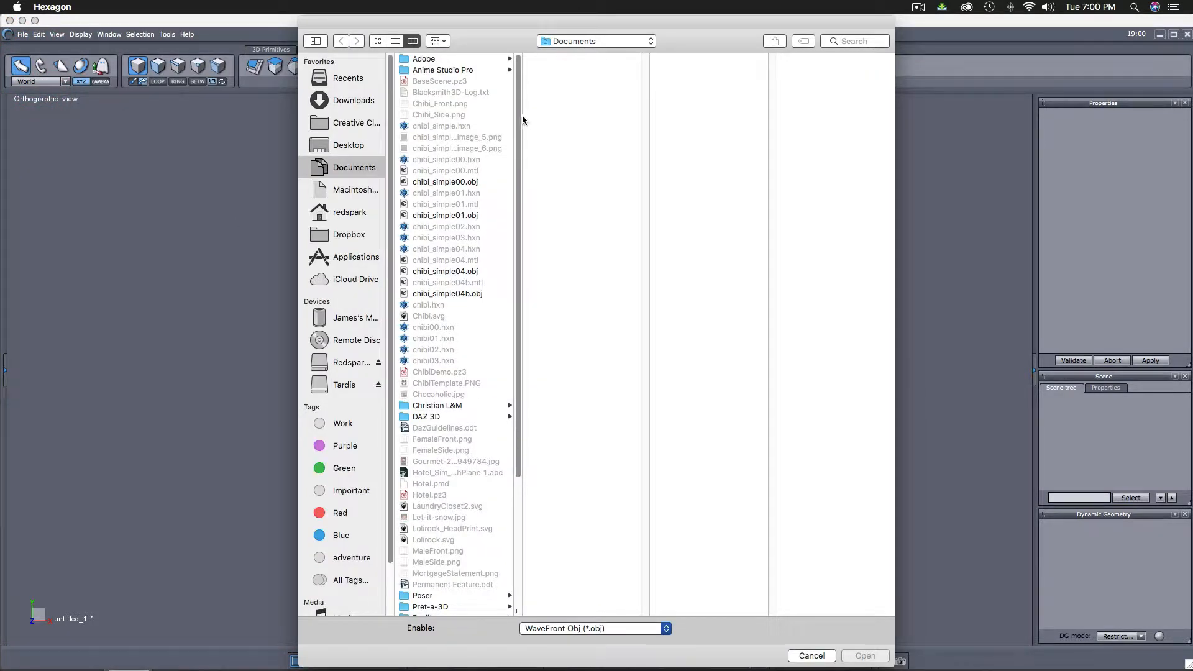
{"action": "left_click", "coordinate": [575, 41]}
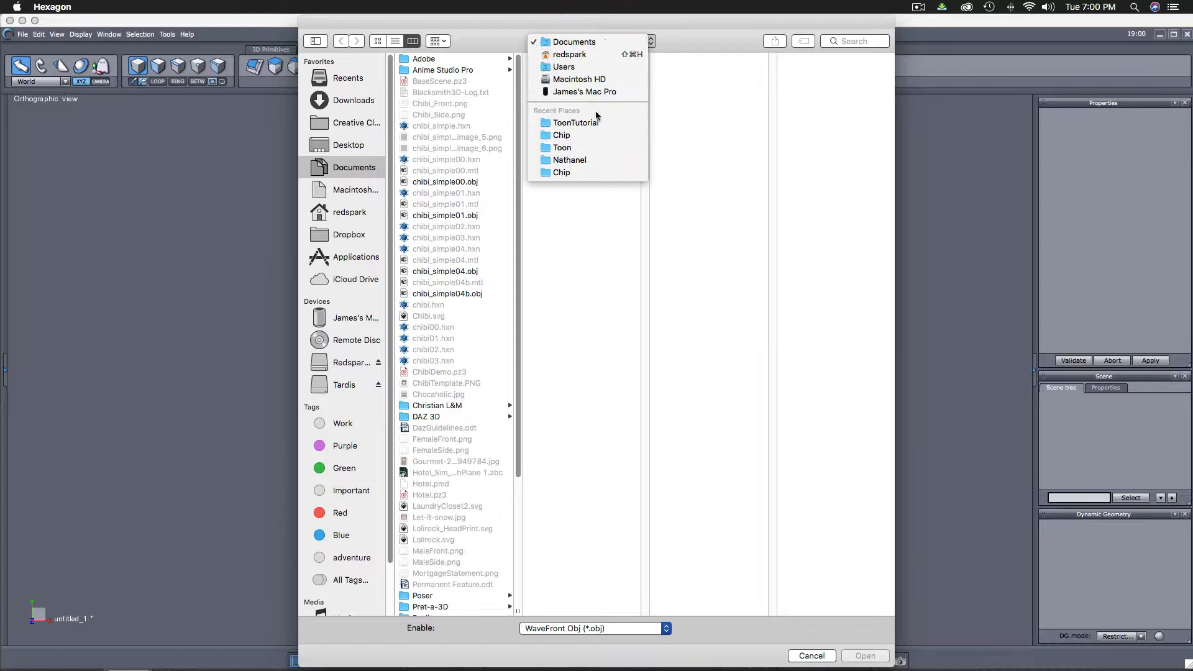
{"action": "left_click", "coordinate": [592, 135]}
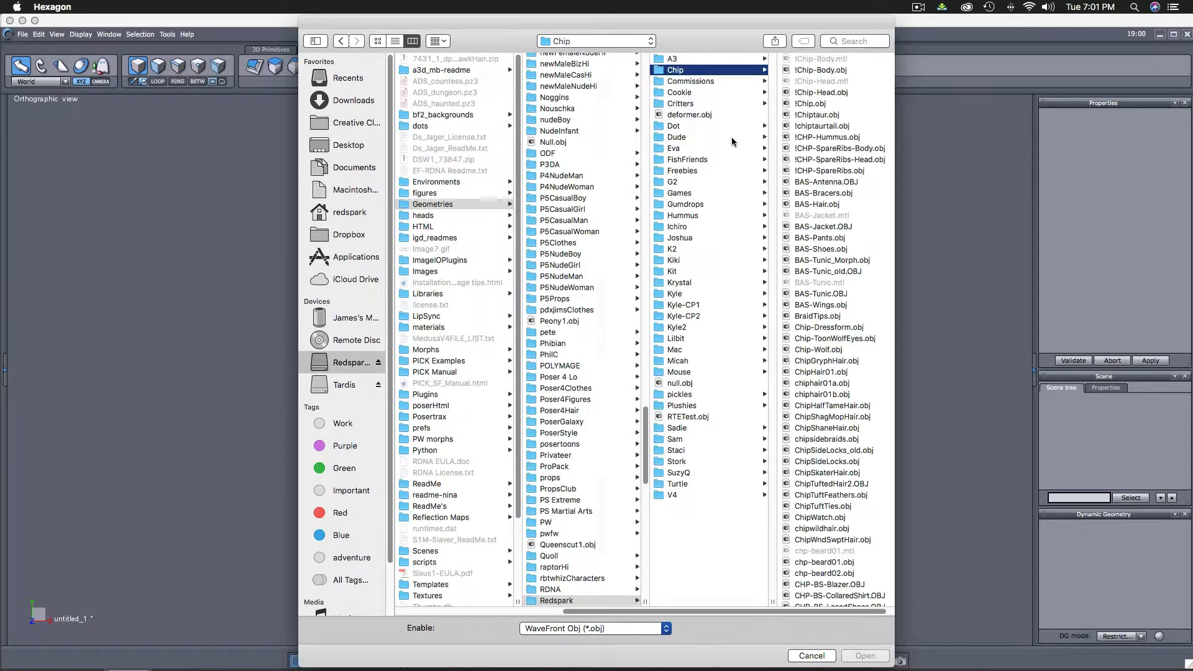
{"action": "left_click", "coordinate": [826, 93]}
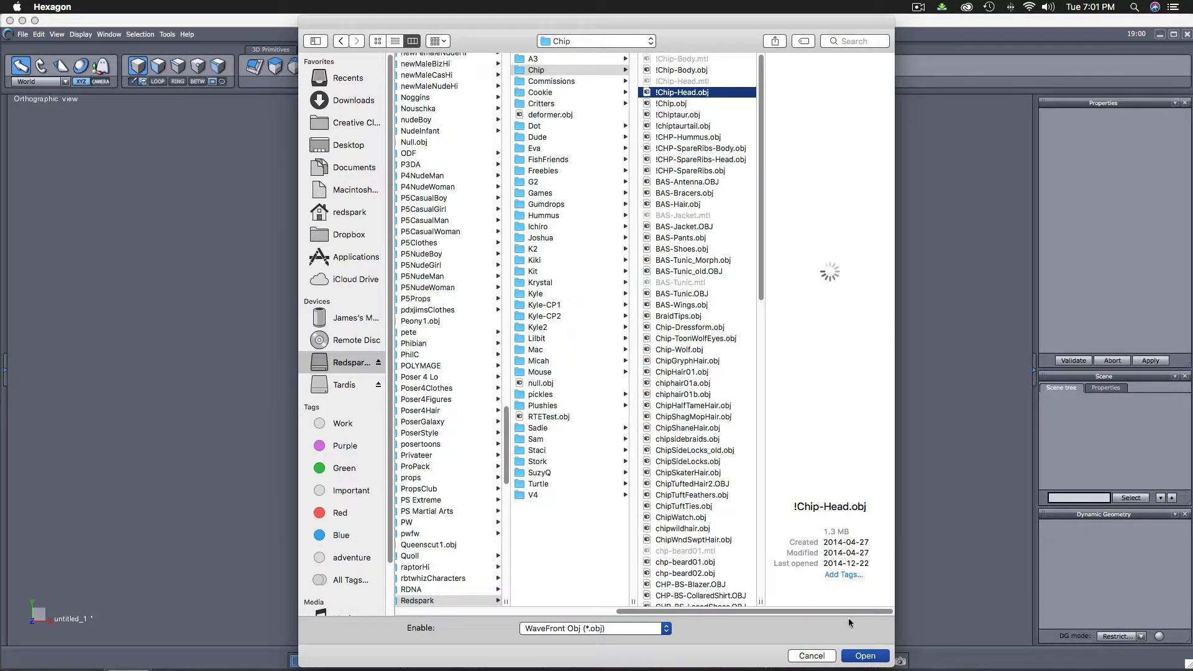
{"action": "left_click", "coordinate": [863, 654]}
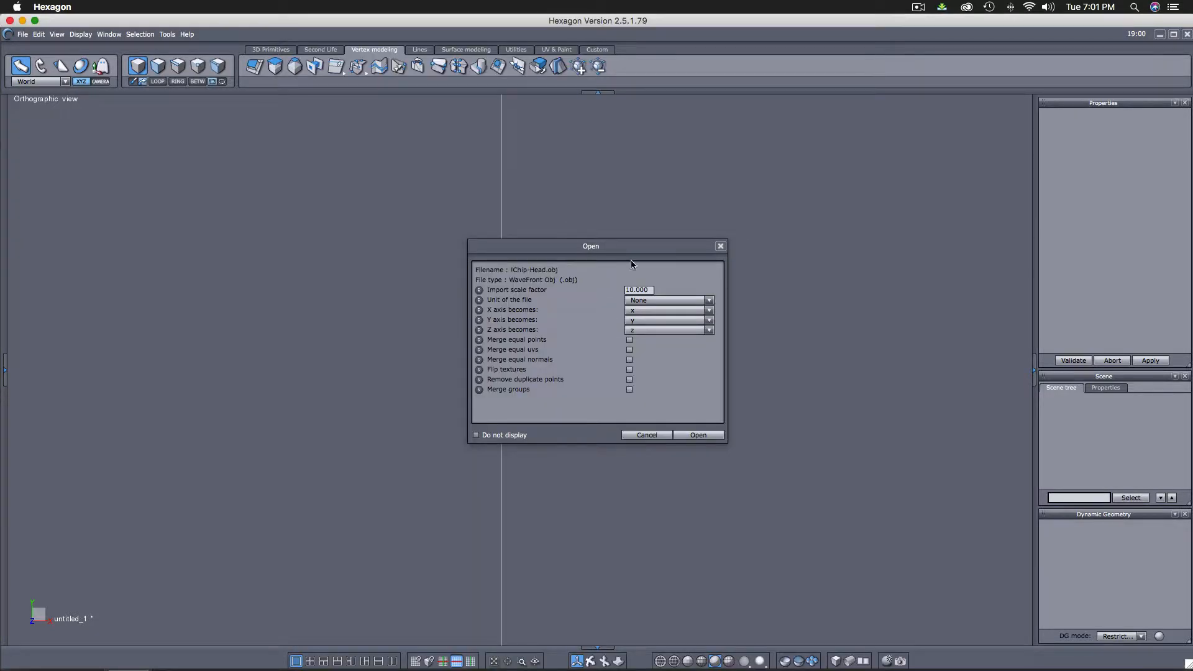
{"action": "left_click", "coordinate": [698, 435]}
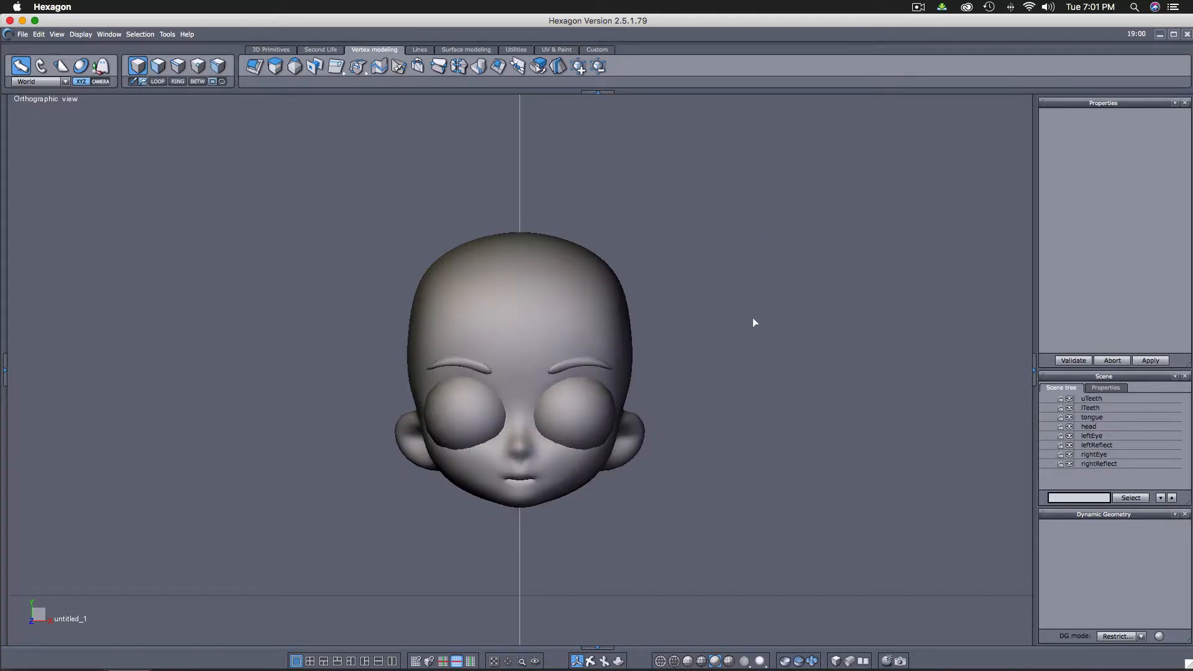
Delete both eyes and their reflection spheres: leftReflect, leftEye, rightReflect and rightEye
{"action": "left_click", "coordinate": [590, 412]}
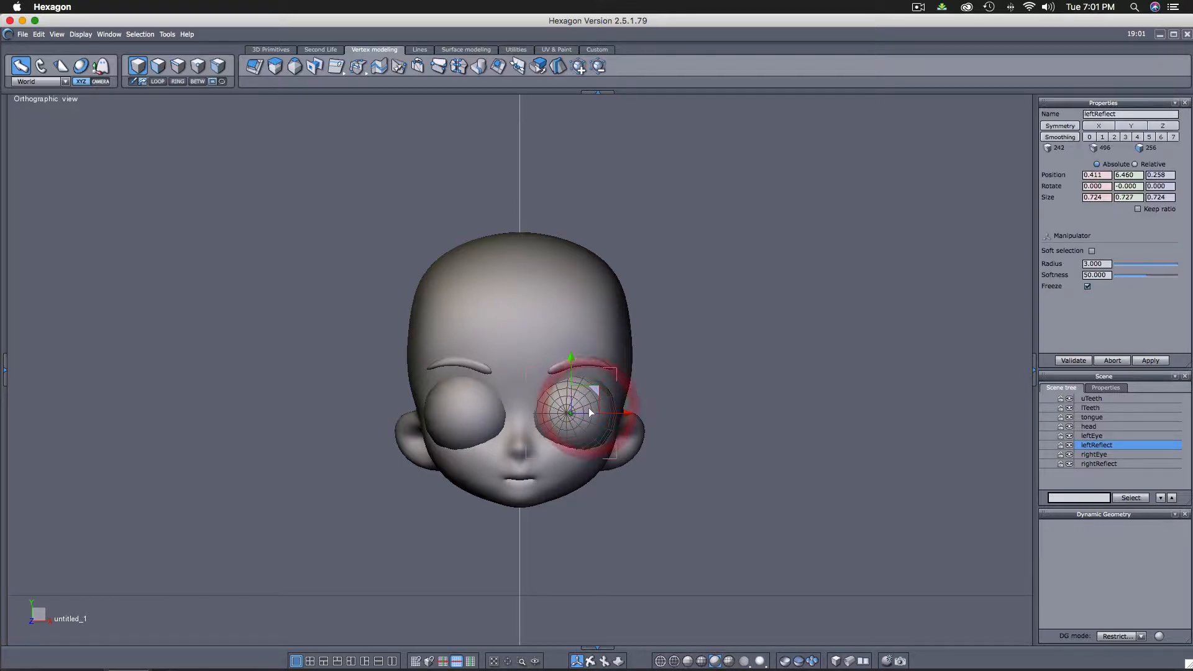
{"action": "key", "text": "Delete"}
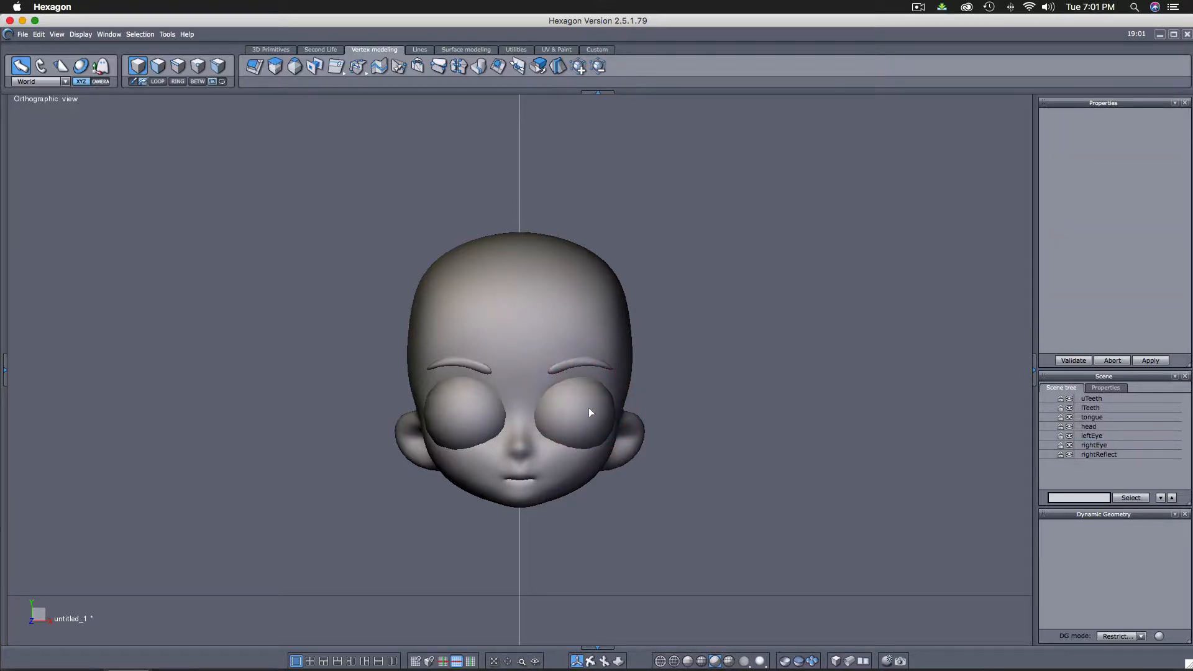
{"action": "left_click", "coordinate": [589, 409]}
{"action": "key", "text": "Delete"}
{"action": "left_click", "coordinate": [445, 421]}
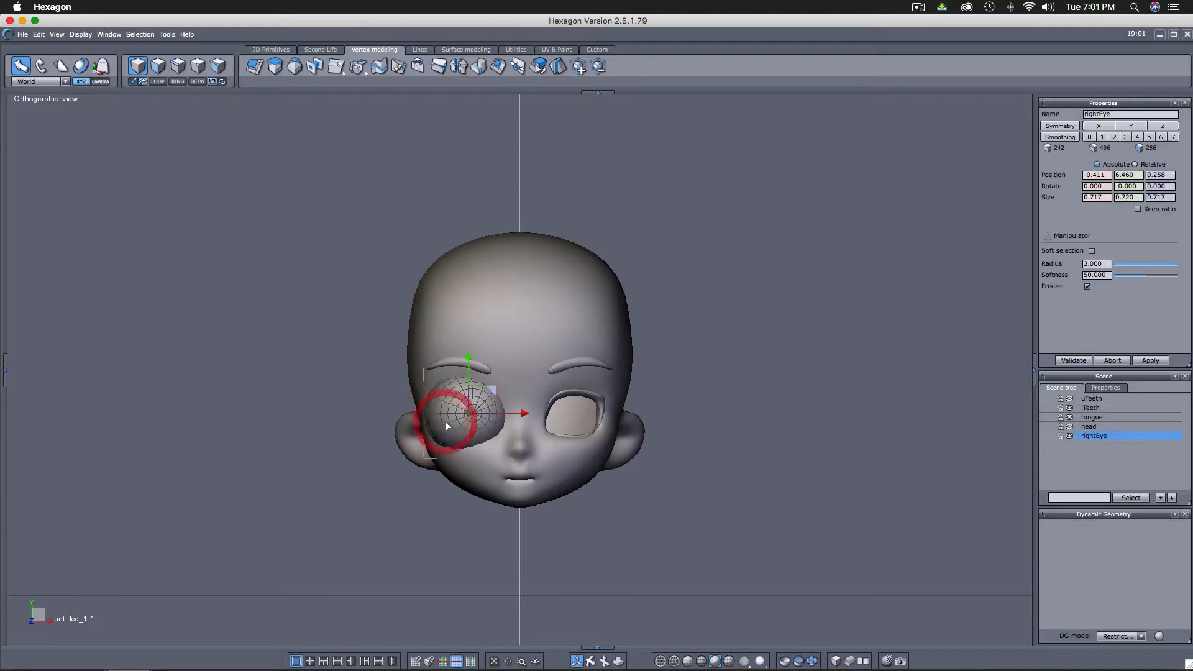
{"action": "key", "text": "Delete"}
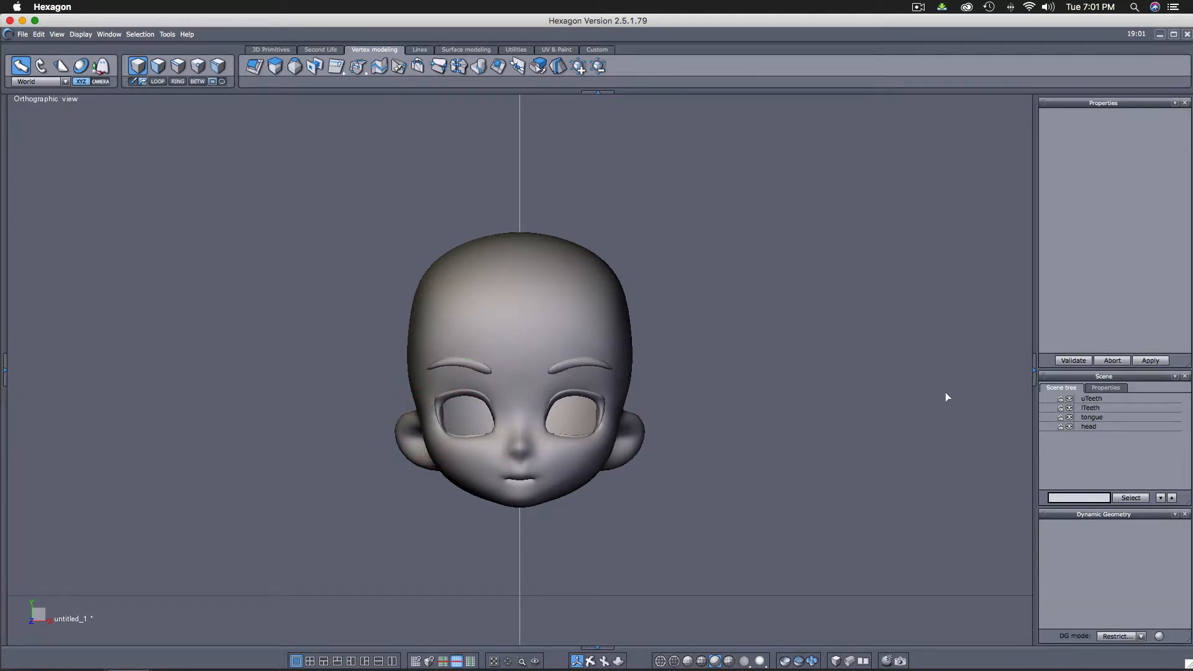
Delete the uTeeth, lTeeth and tongue objects, keeping only the head
{"action": "left_click", "coordinate": [1095, 398]}
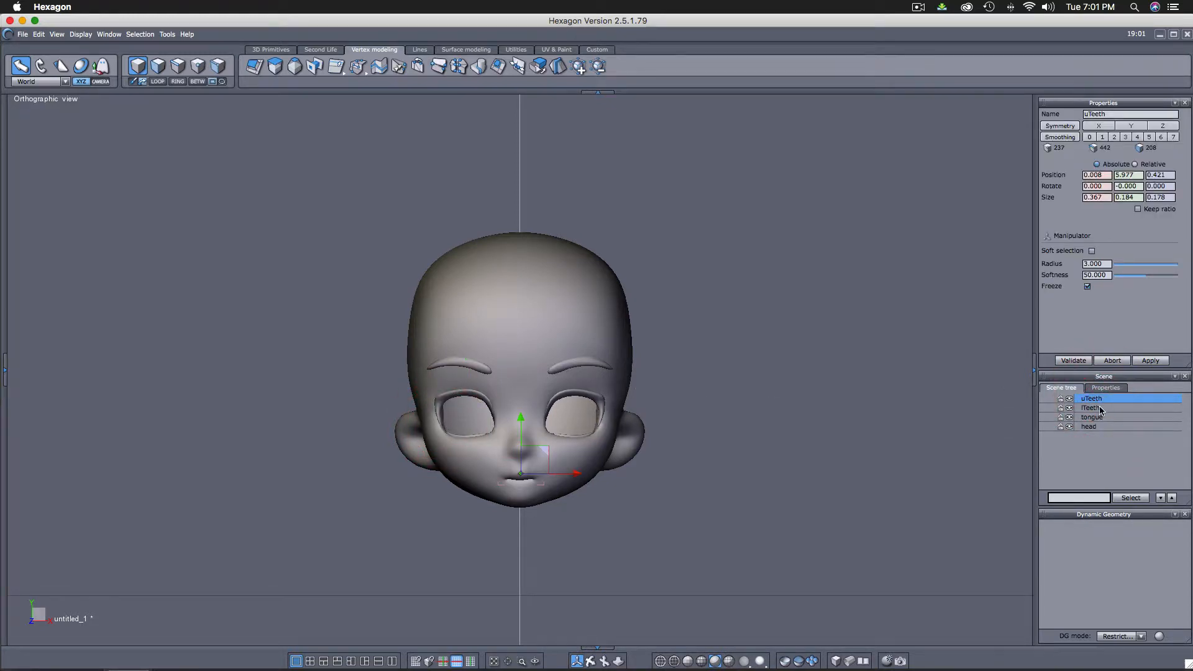
{"action": "left_click", "coordinate": [1104, 417], "text": "shift"}
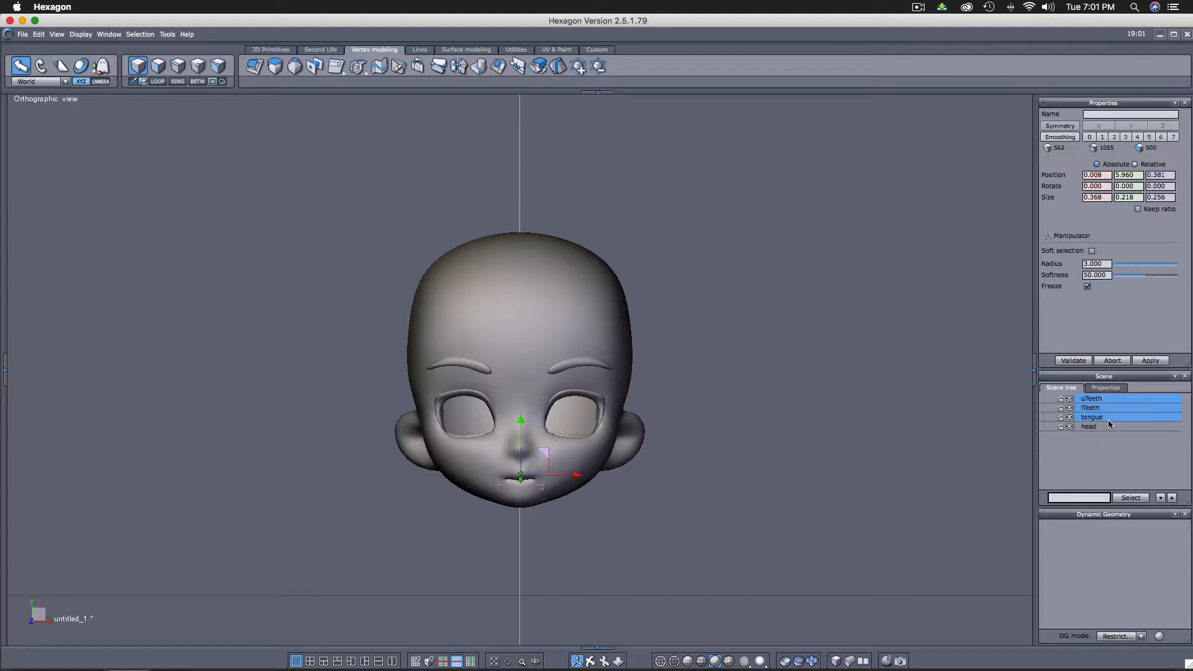
{"action": "key", "text": "Delete"}
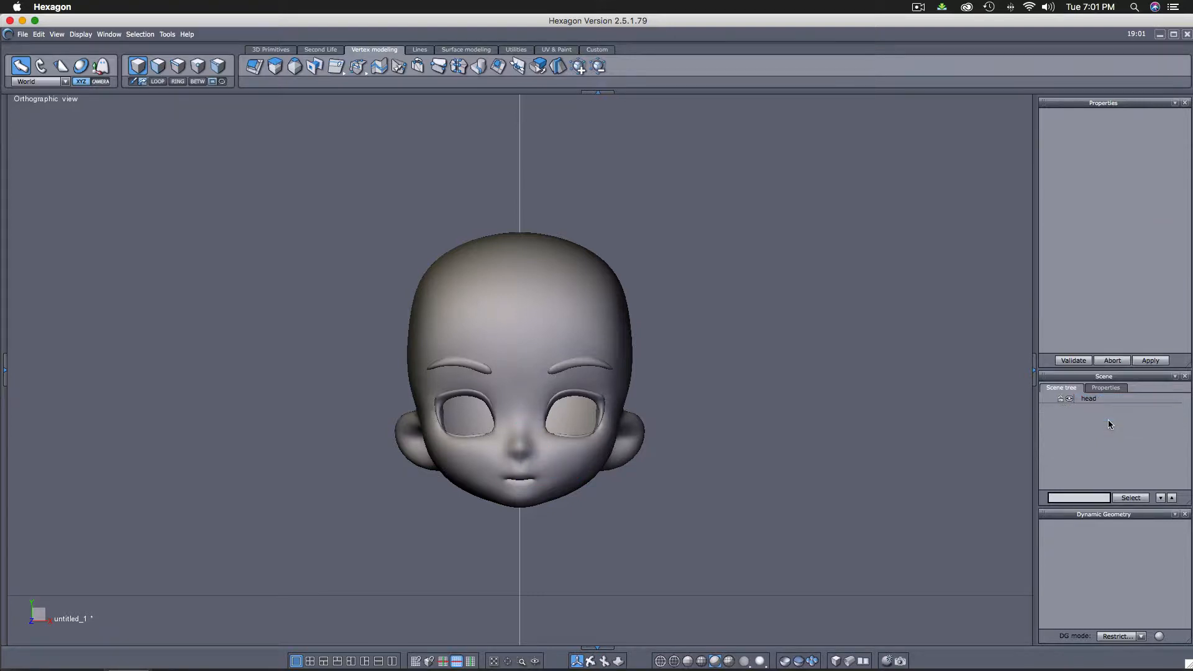
Delete the eyebrows and the upper and lower eyelashes from the head mesh by growing a face selection from one polygon on each
{"action": "left_click", "coordinate": [1098, 398]}
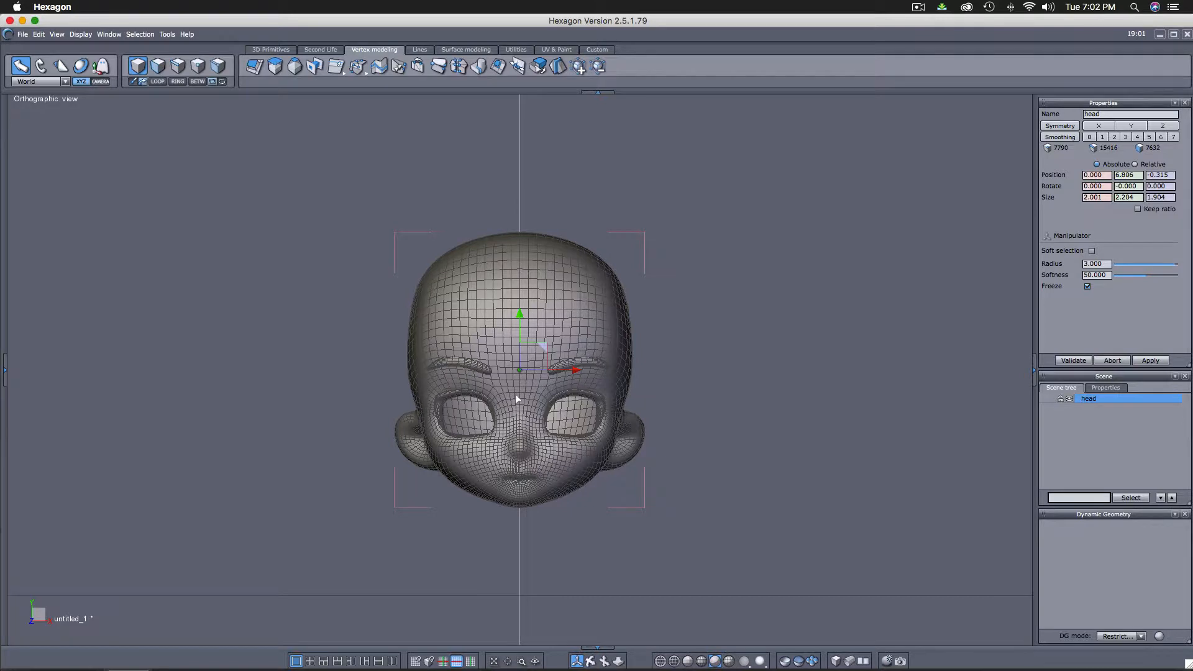
{"action": "scroll", "coordinate": [516, 394], "scroll_direction": "up", "scroll_amount": 5}
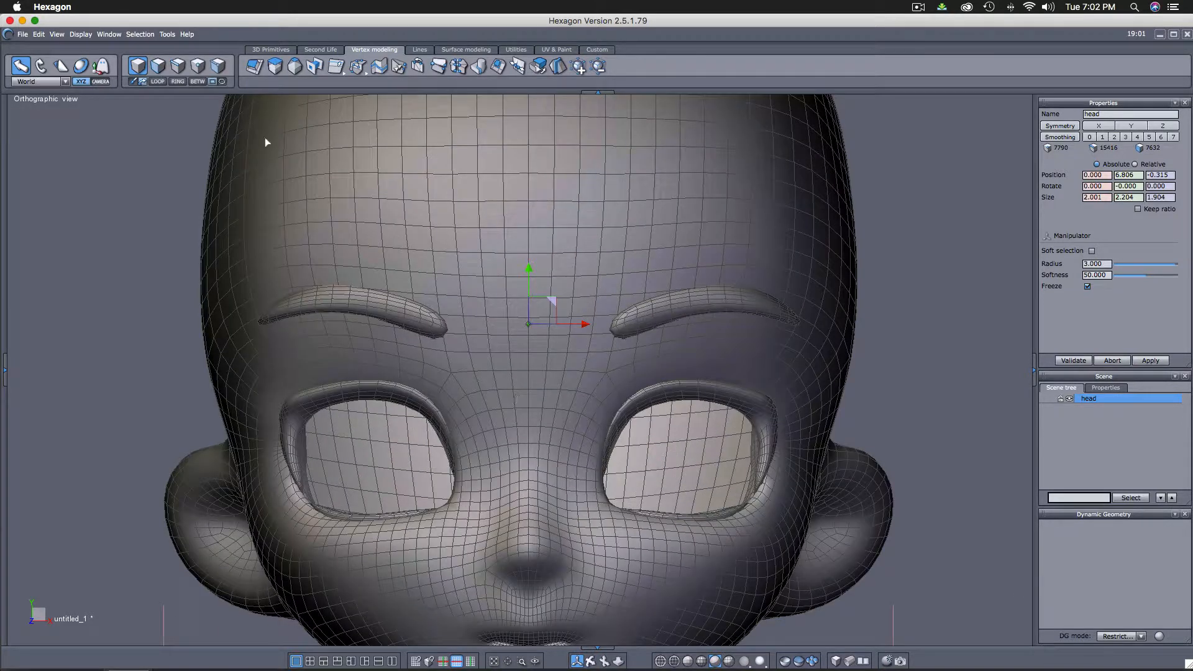
{"action": "left_click", "coordinate": [158, 65]}
{"action": "left_click", "coordinate": [343, 303]}
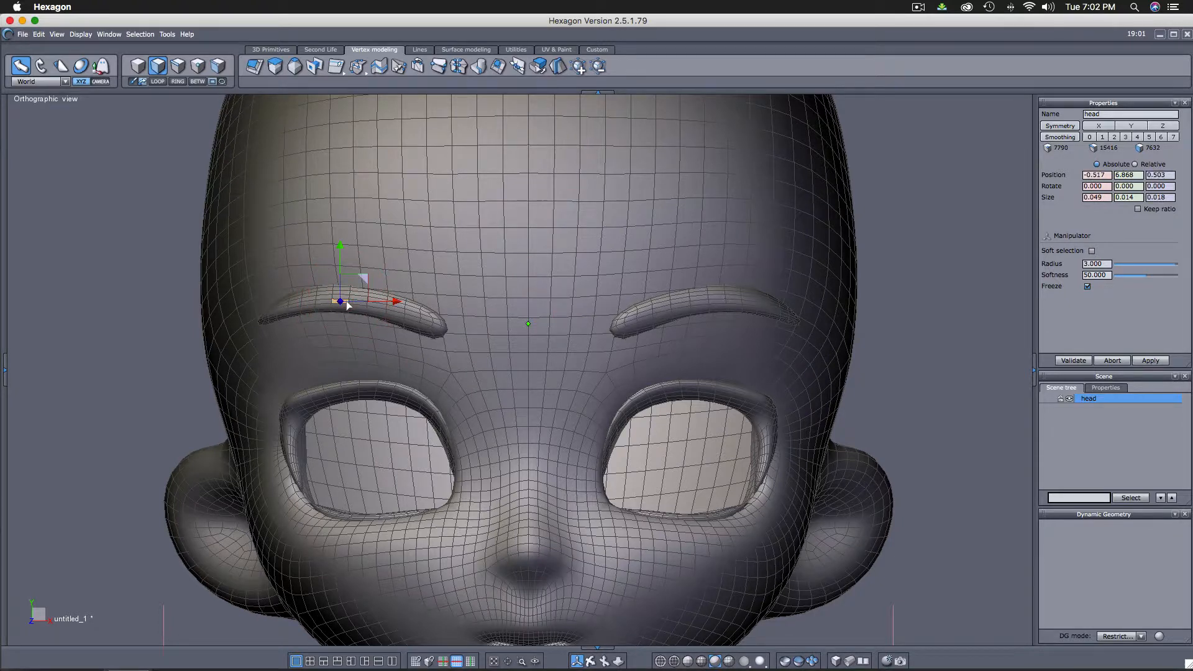
{"action": "key", "text": "shift"}
{"action": "left_click", "coordinate": [695, 304], "text": "shift"}
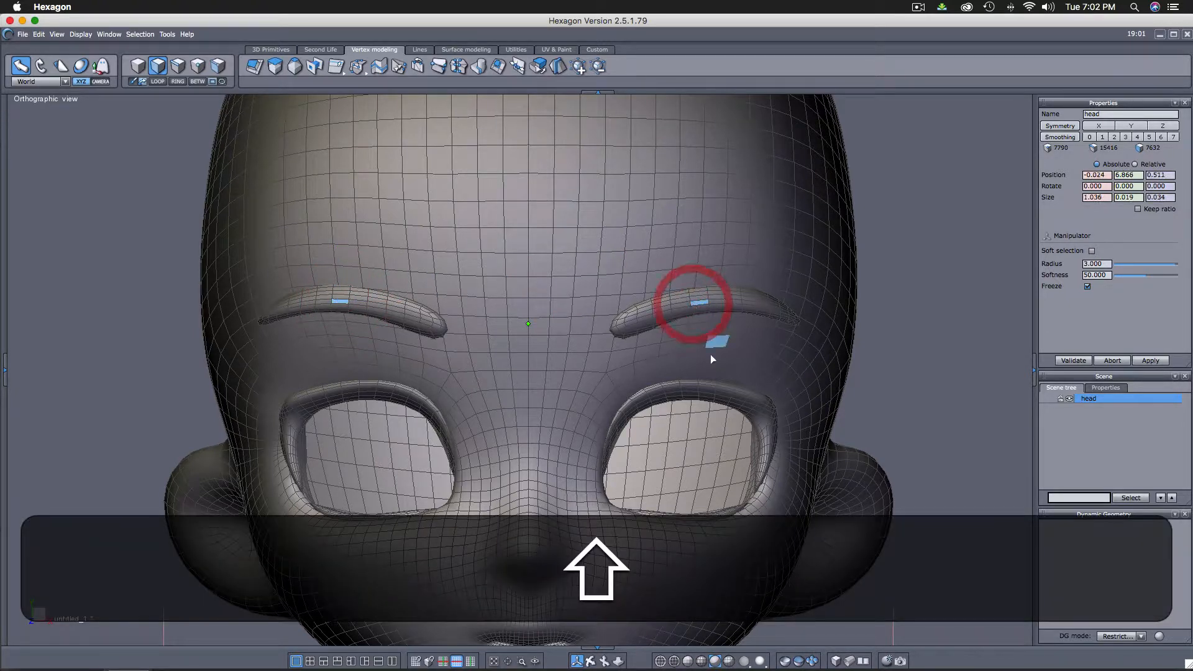
{"action": "left_click", "coordinate": [691, 390], "text": "shift"}
{"action": "left_click", "coordinate": [668, 506], "text": "shift"}
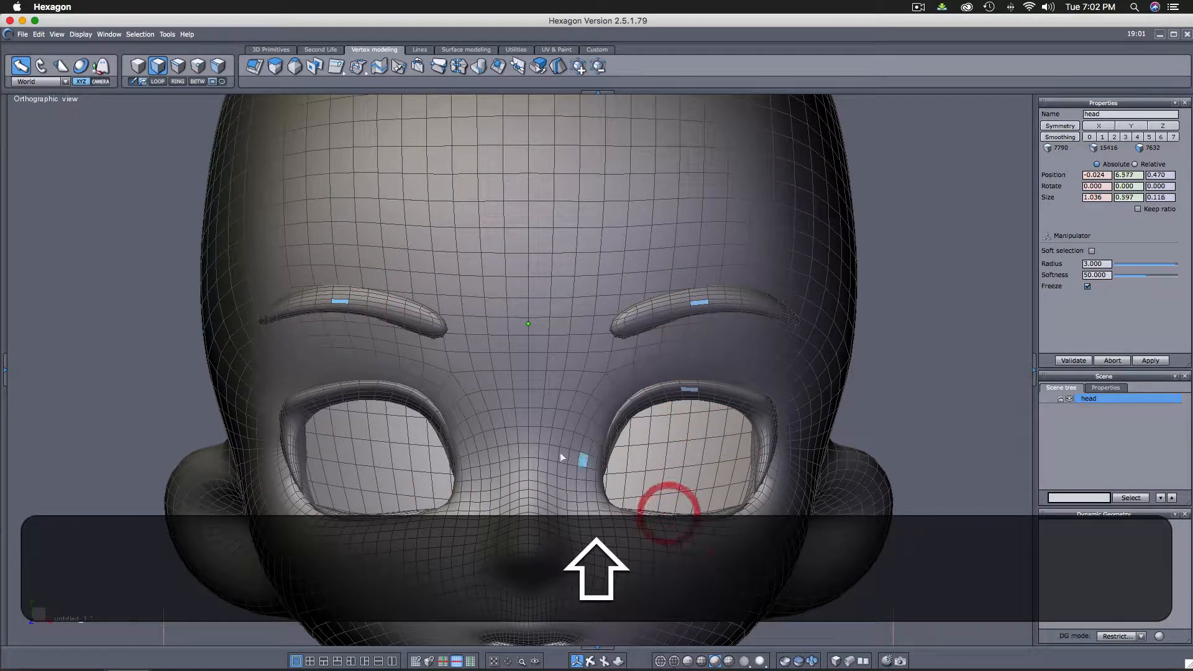
{"action": "left_click", "coordinate": [380, 391], "text": "shift"}
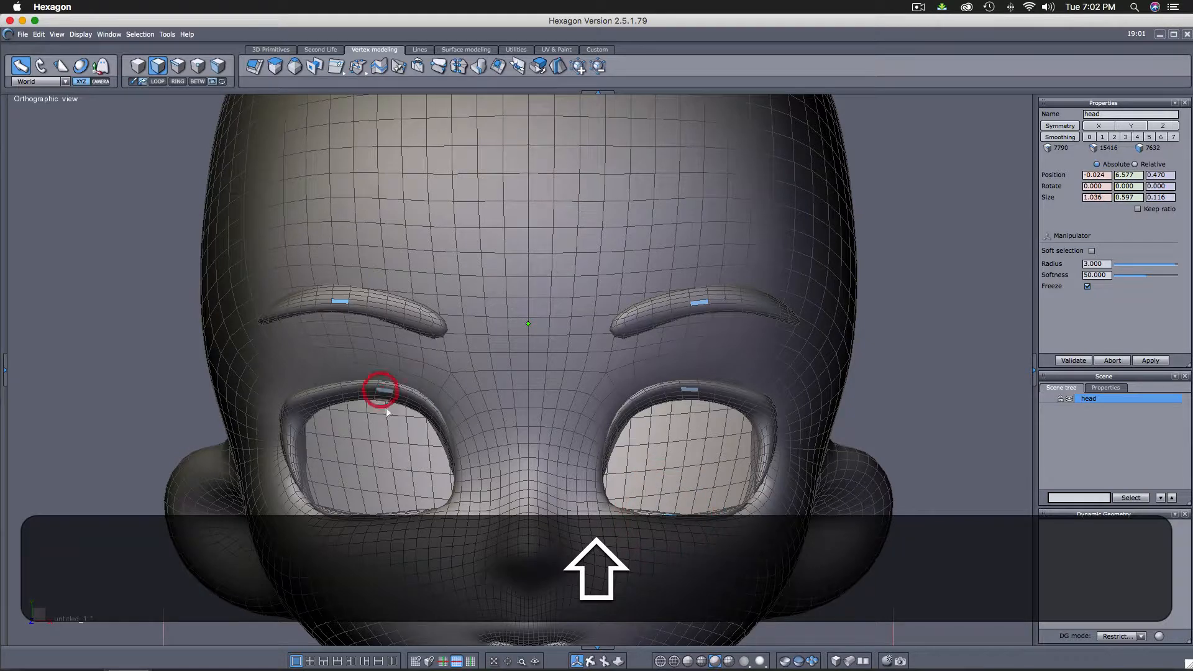
{"action": "left_click", "coordinate": [378, 510], "text": "shift"}
{"action": "key", "text": "shift+plus"}
{"action": "key", "text": "shift+plus"}
{"action": "key", "text": "shift+plus"}
{"action": "key", "text": "shift+plus"}
{"action": "key", "text": "shift+plus"}
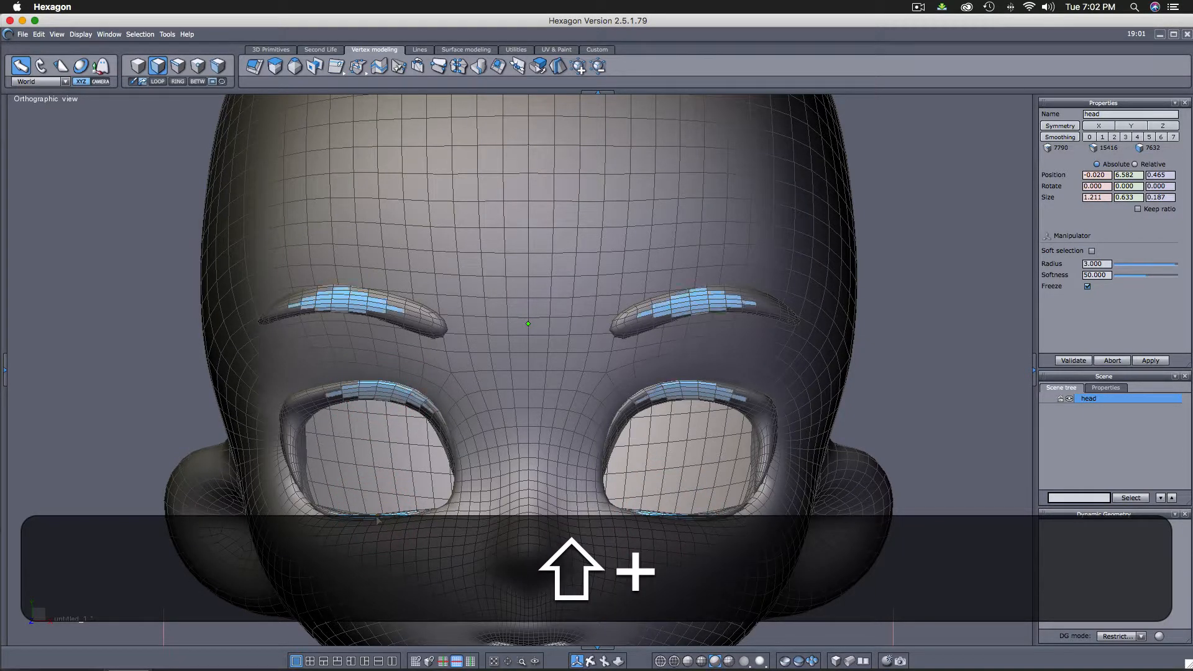
{"action": "key", "text": "shift+plus"}
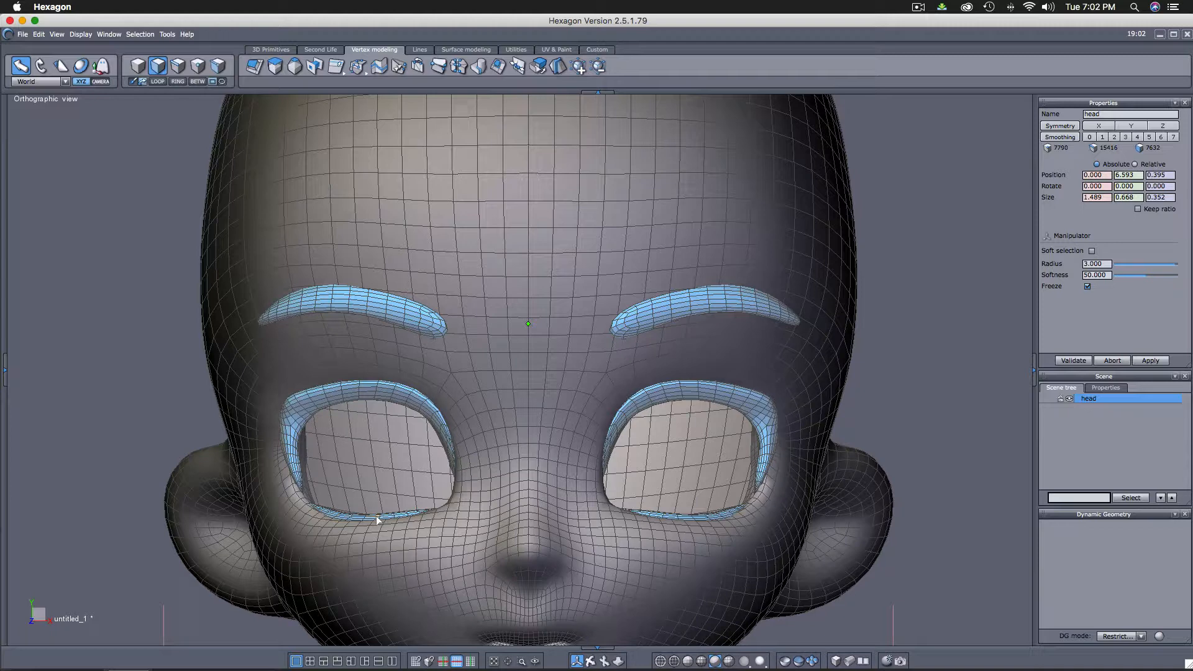
{"action": "key", "text": "shift"}
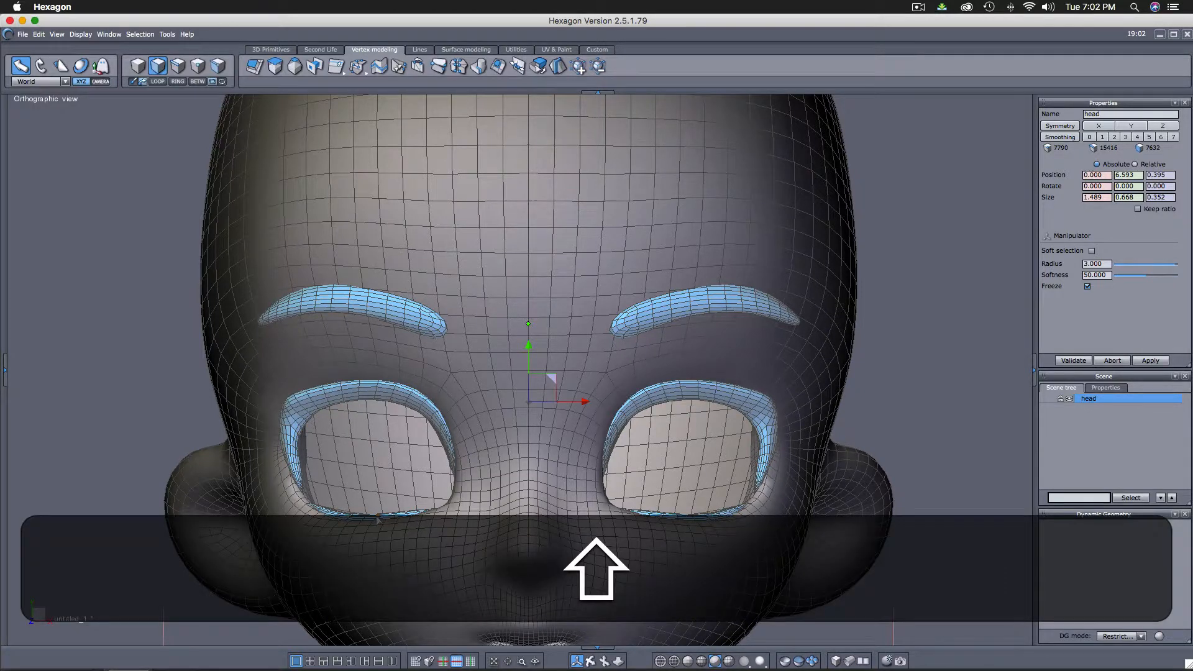
{"action": "key", "text": "shift+Delete"}
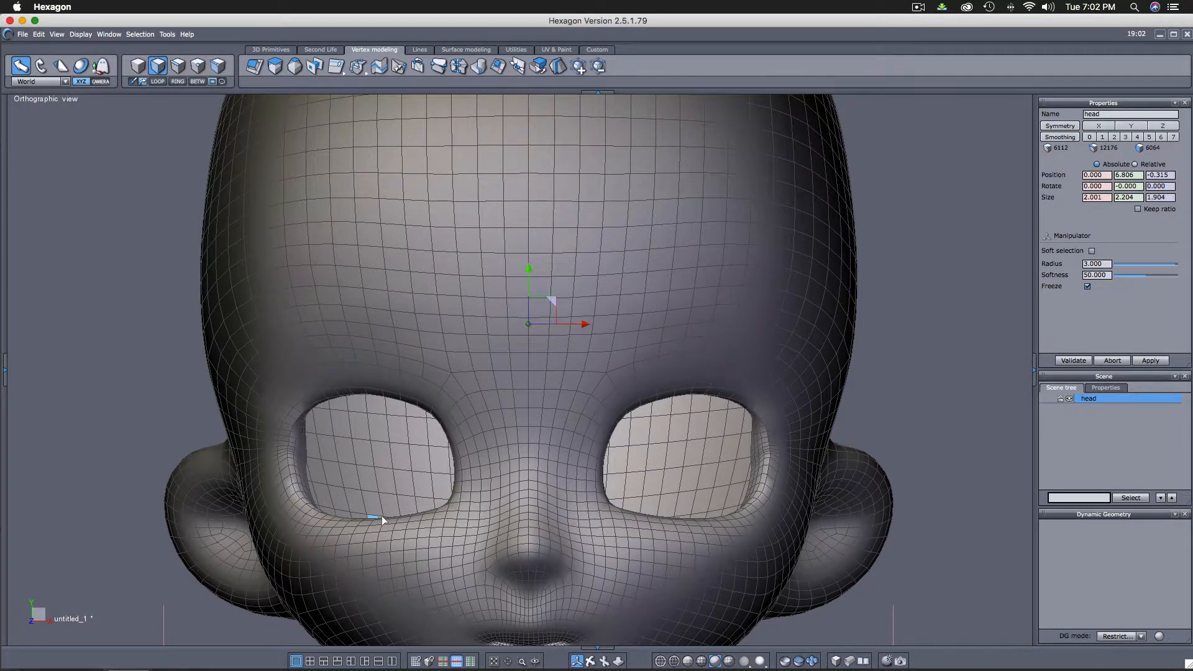
{"action": "scroll", "coordinate": [377, 521], "scroll_direction": "down", "scroll_amount": 6}
{"action": "middle_click_drag", "start_coordinate": [522, 449], "coordinate": [578, 357]}
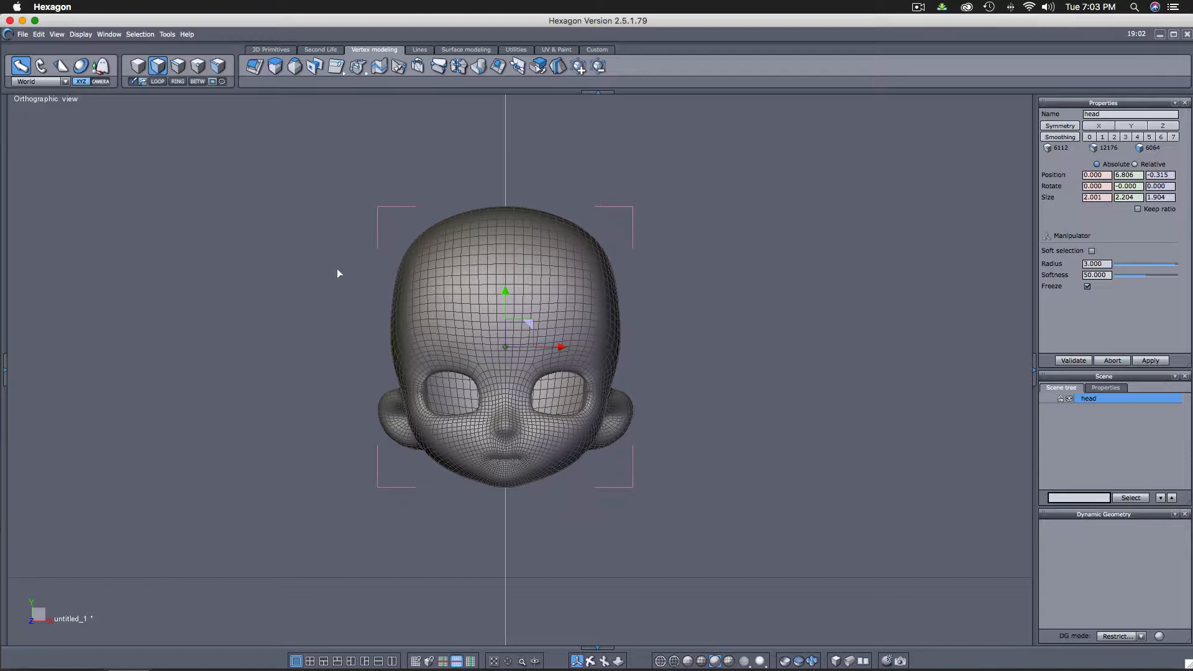
{"action": "left_click", "coordinate": [6, 369]}
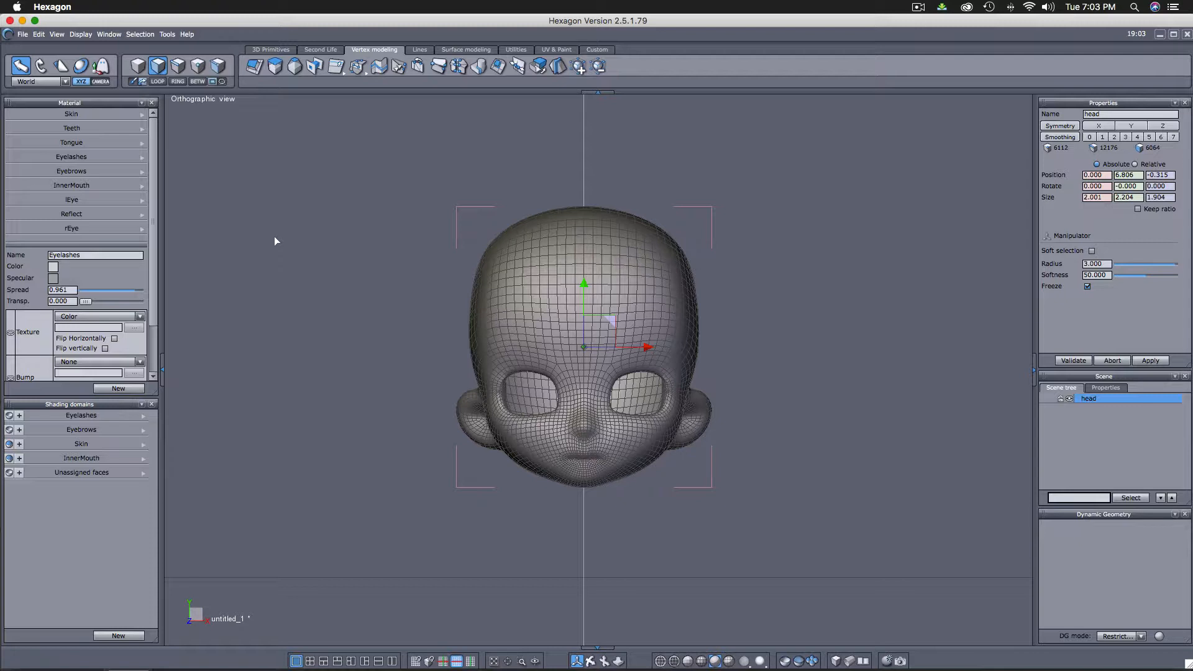
{"action": "left_click", "coordinate": [162, 370]}
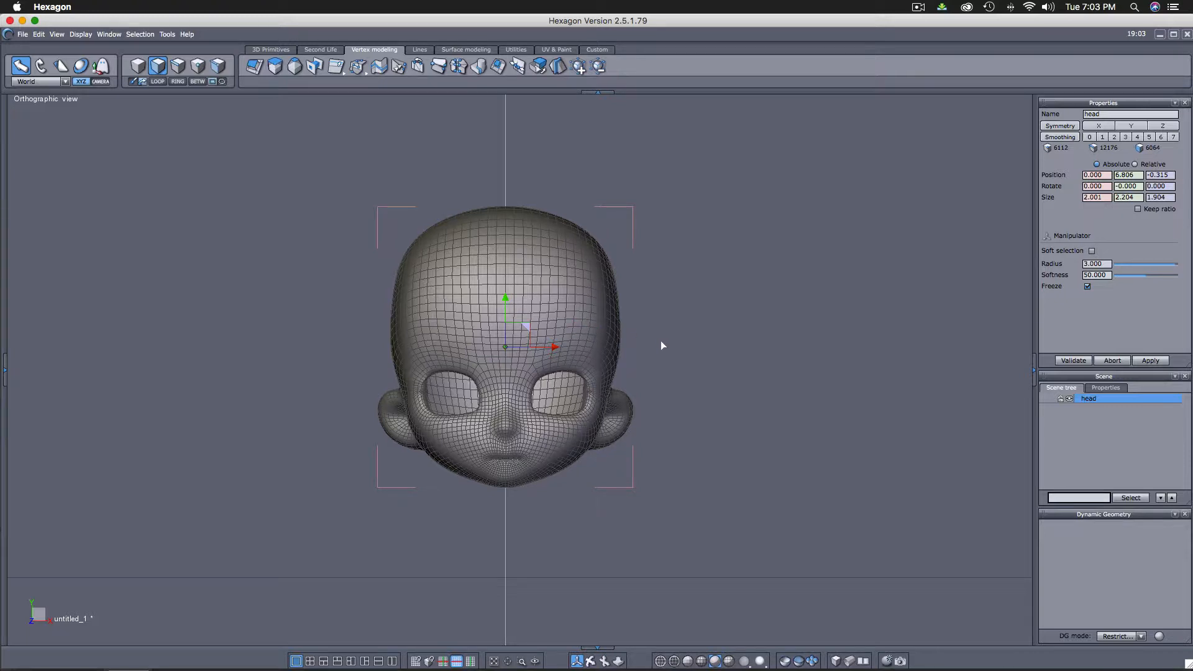
Select all faces of the head mesh and flip their normals inward with Orient normals
{"action": "key", "text": "super"}
{"action": "key", "text": "super+a"}
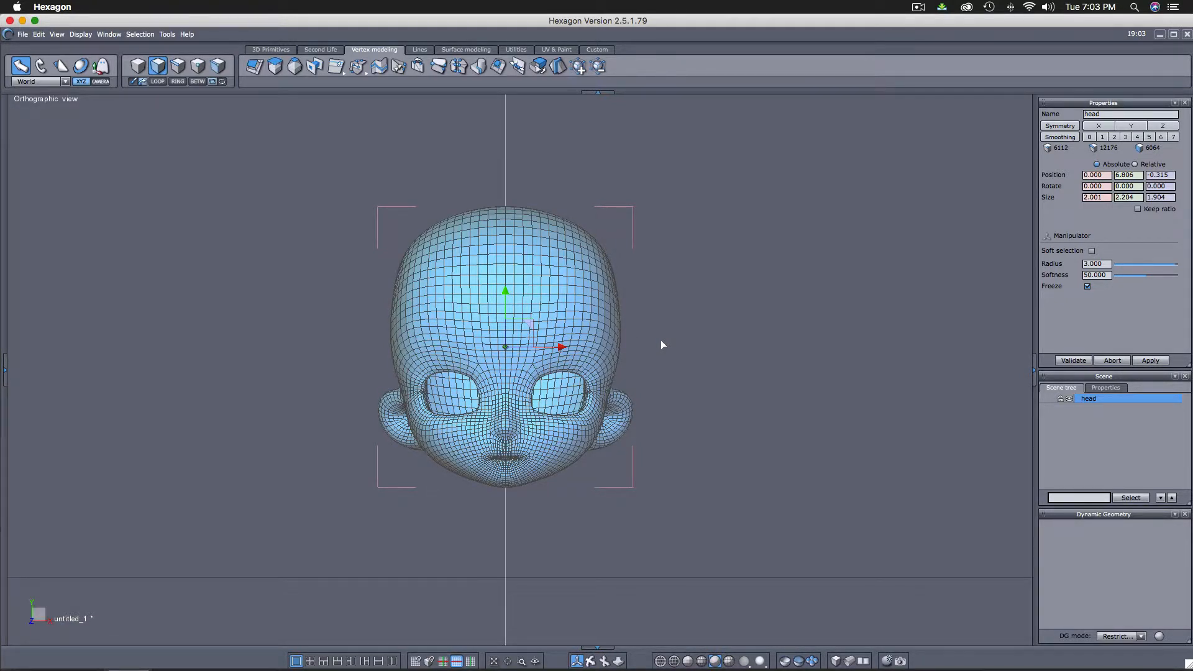
{"action": "left_click", "coordinate": [167, 34]}
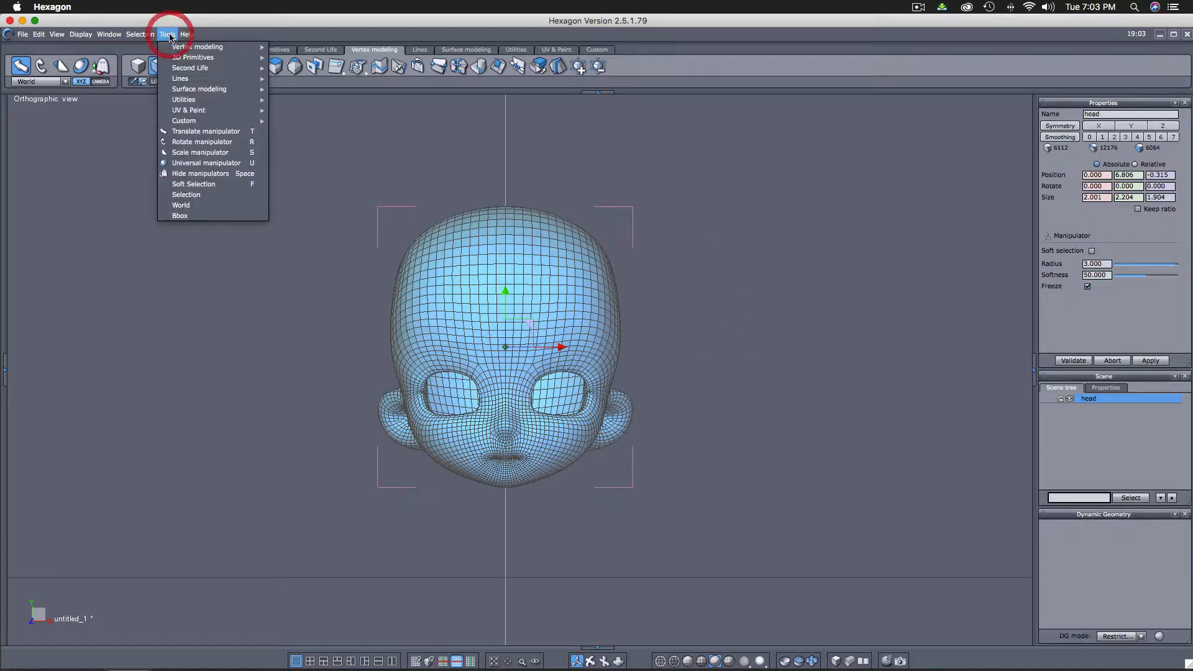
{"action": "mouse_move", "coordinate": [194, 109]}
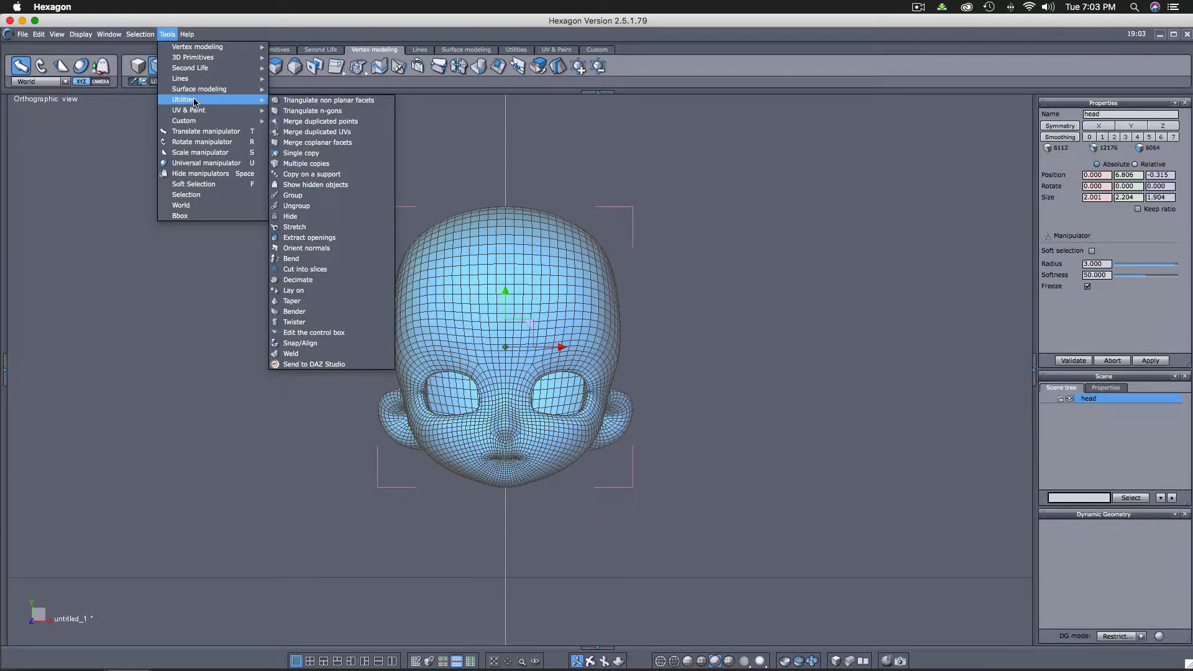
{"action": "left_click", "coordinate": [342, 251]}
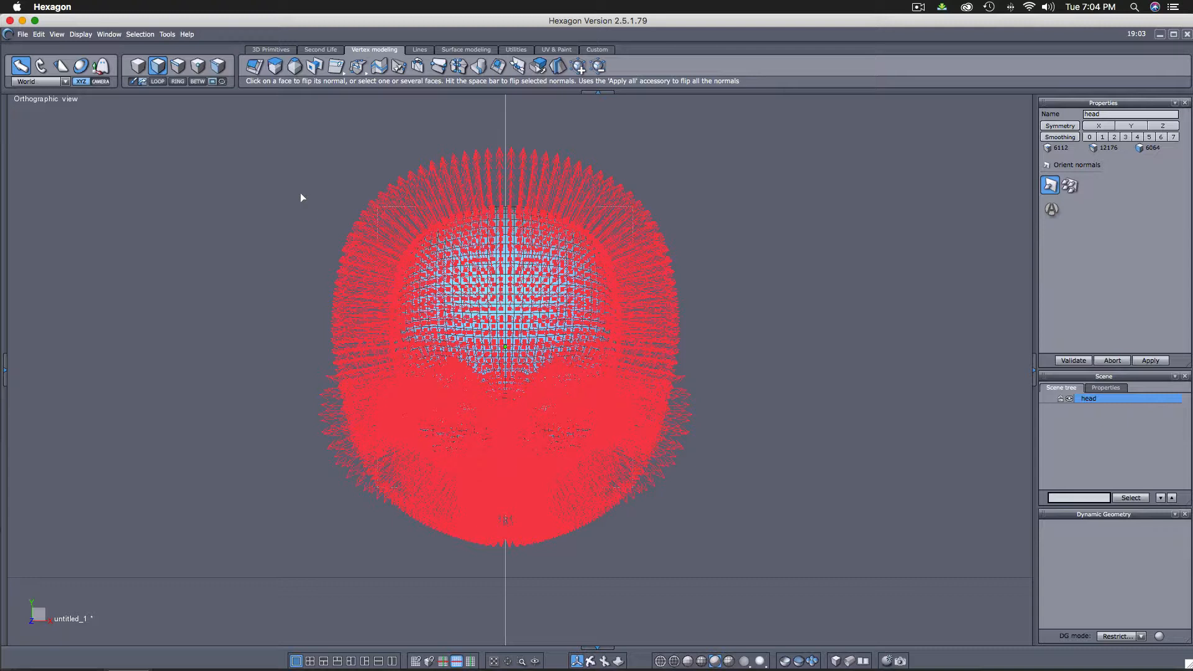
{"action": "key", "text": "space"}
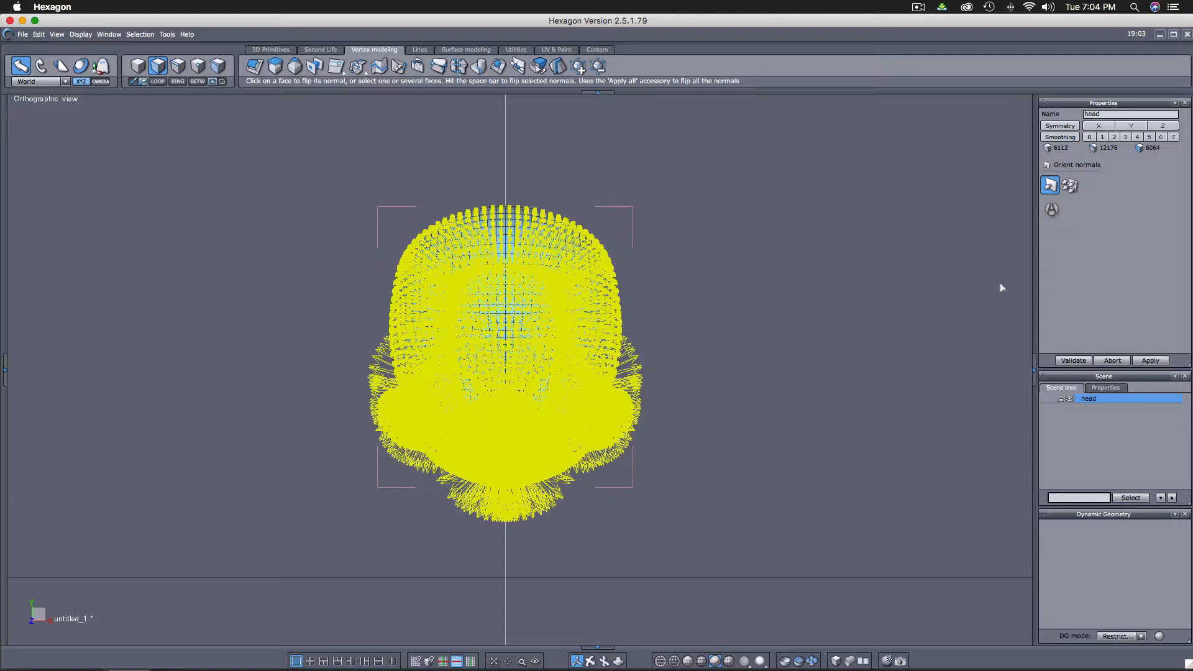
{"action": "left_click", "coordinate": [1073, 361]}
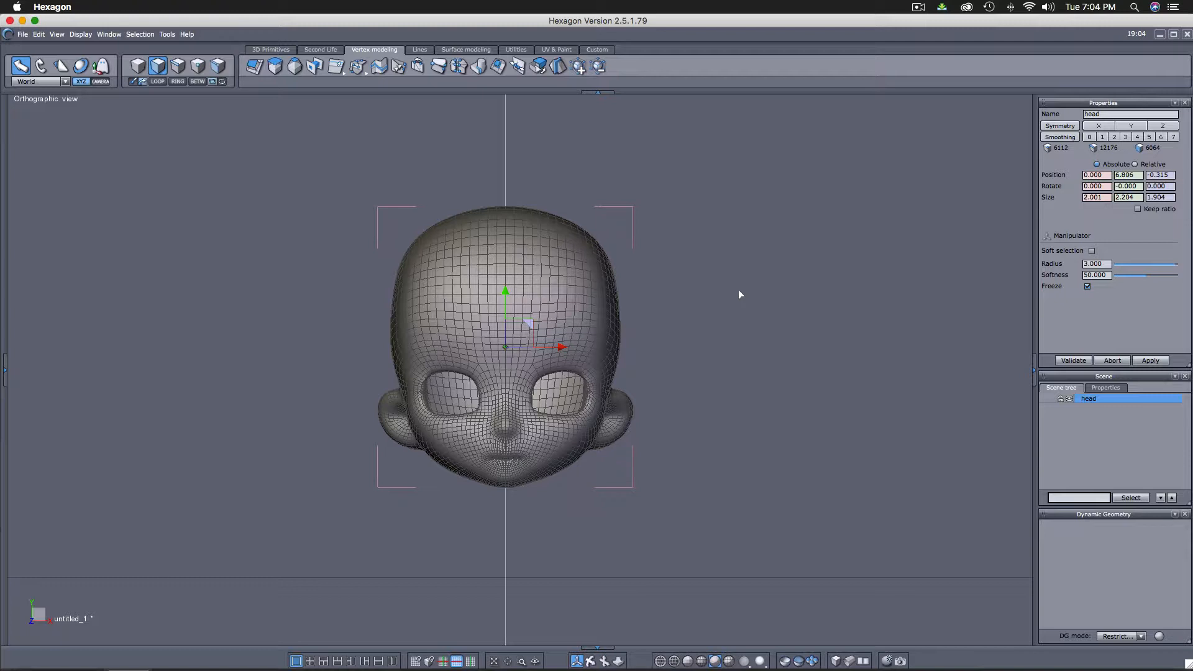
Export the head as a WaveFront OBJ with scale factor 0.100, replacing chipinverted.obj in the ToonTutorial folder
{"action": "left_click", "coordinate": [23, 35]}
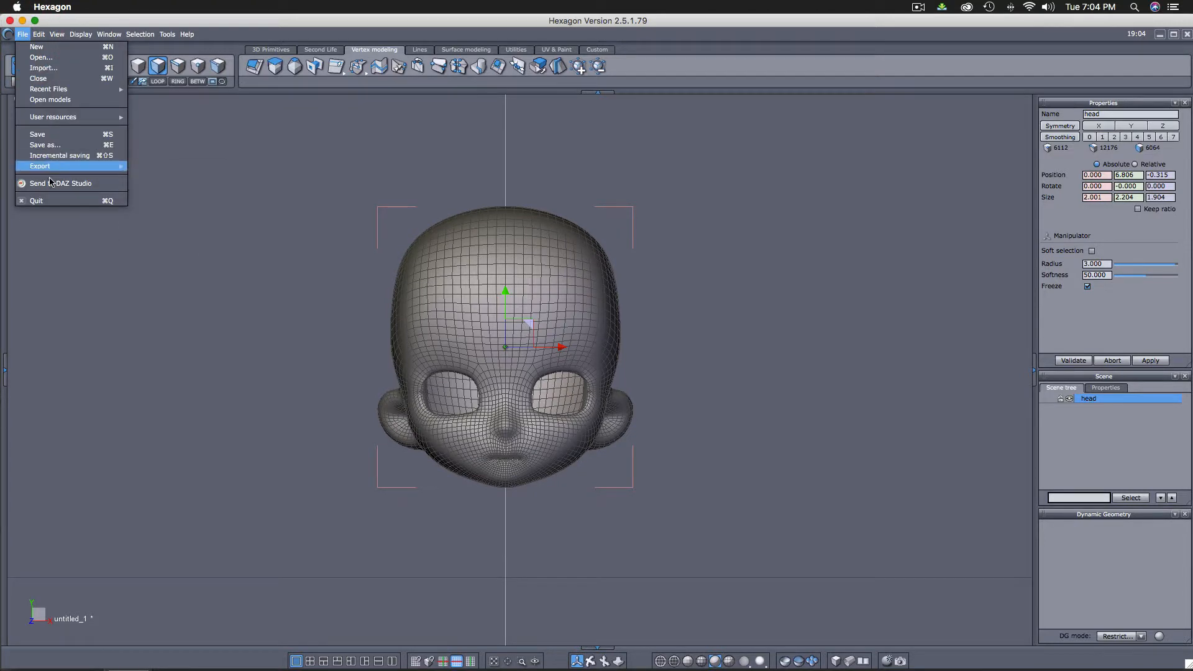
{"action": "mouse_move", "coordinate": [94, 167]}
{"action": "left_click", "coordinate": [170, 187]}
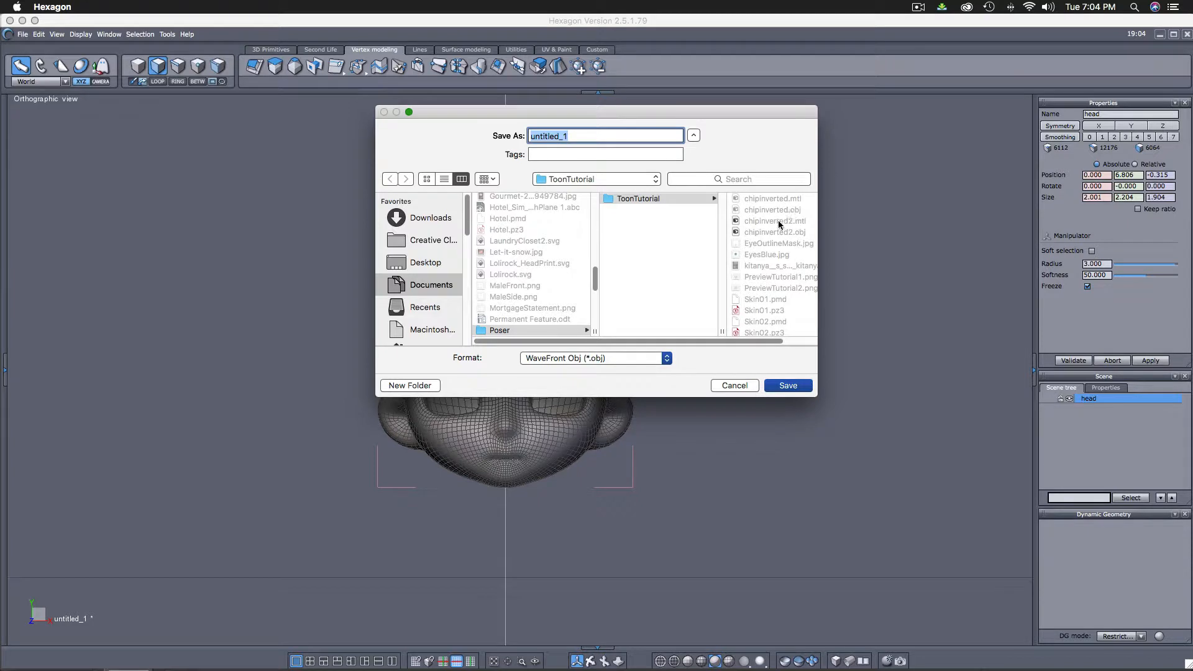
{"action": "left_click", "coordinate": [763, 211]}
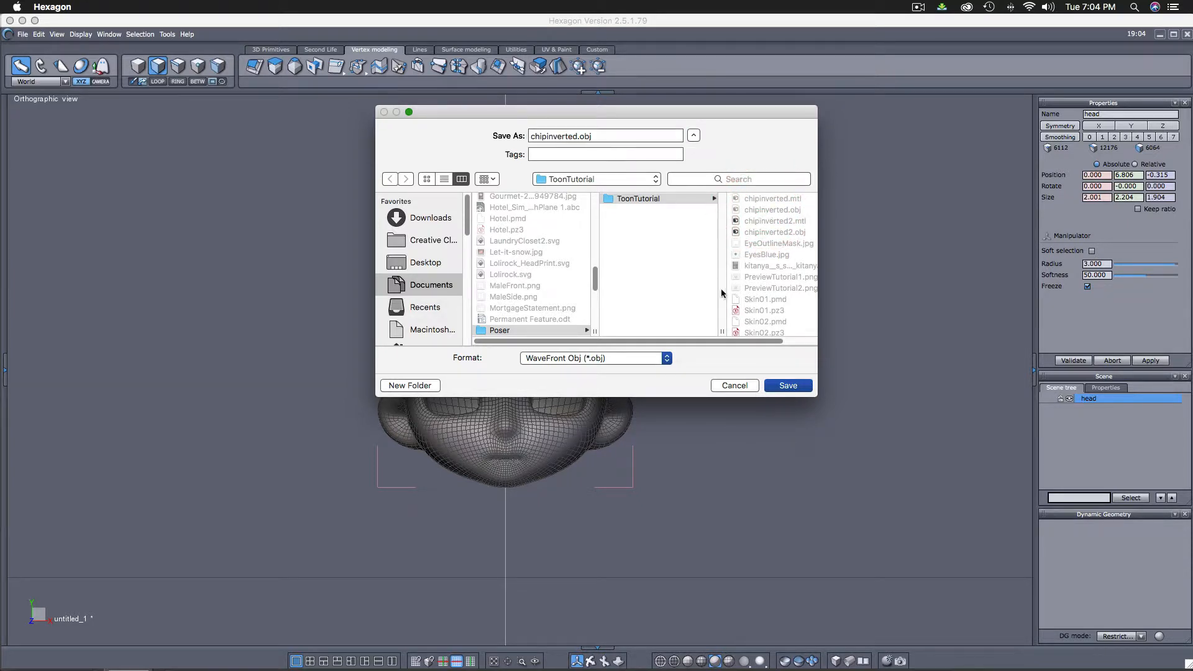
{"action": "left_click", "coordinate": [782, 385]}
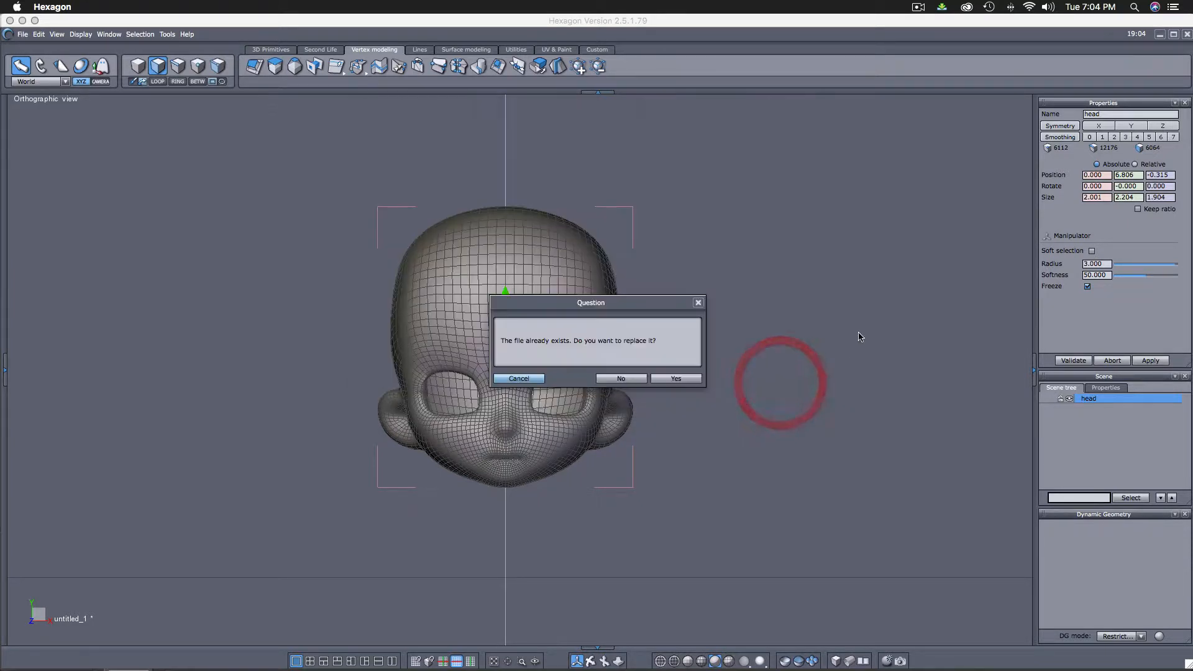
{"action": "left_click", "coordinate": [684, 383]}
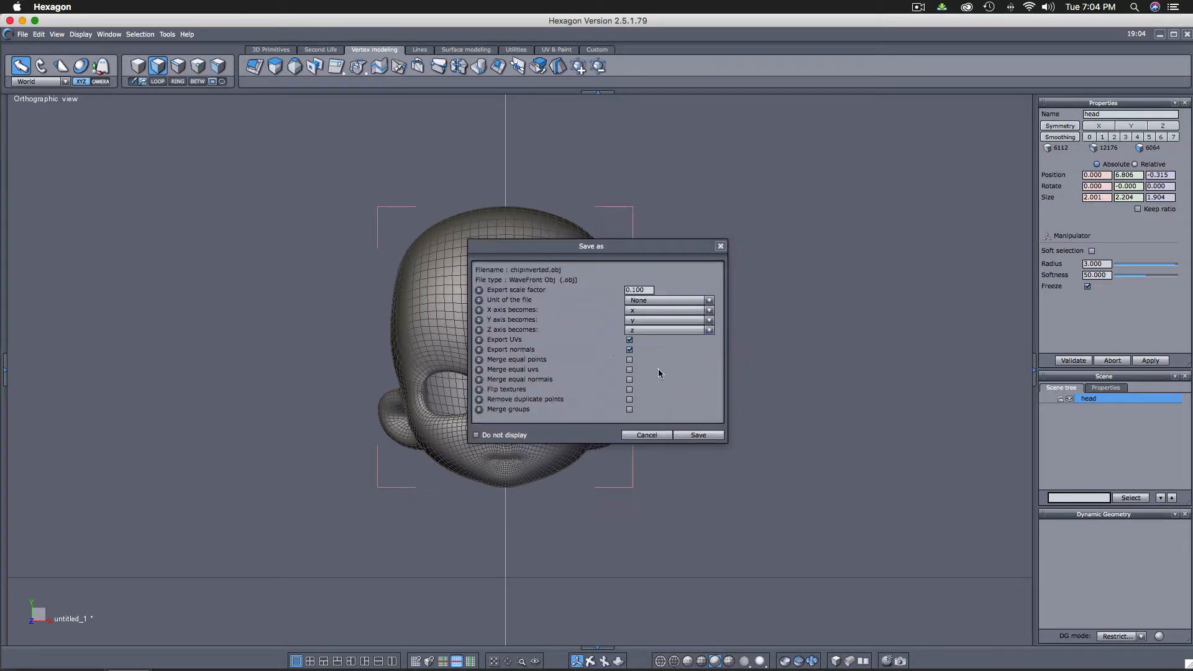
{"action": "left_click", "coordinate": [631, 350]}
{"action": "left_click", "coordinate": [629, 350]}
{"action": "left_click", "coordinate": [696, 434]}
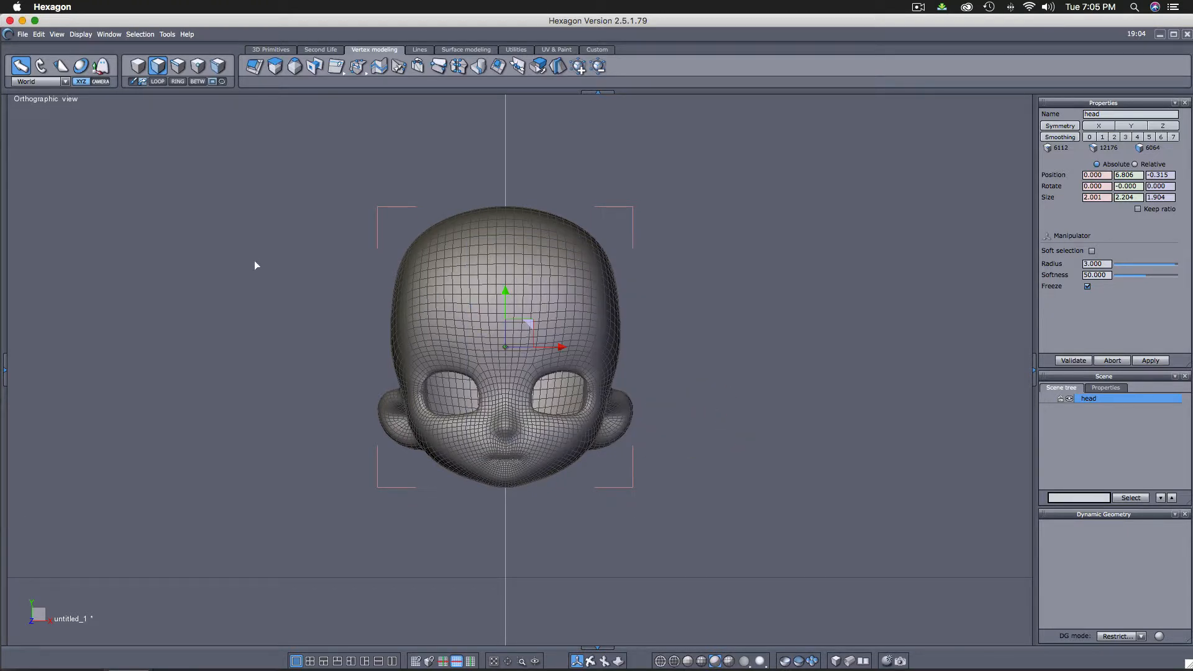
Switch to Poser and import chipinverted.obj as Wavefront OBJ with Centered and Make polygon normals consistent turned off
{"action": "key", "text": "super+Tab"}
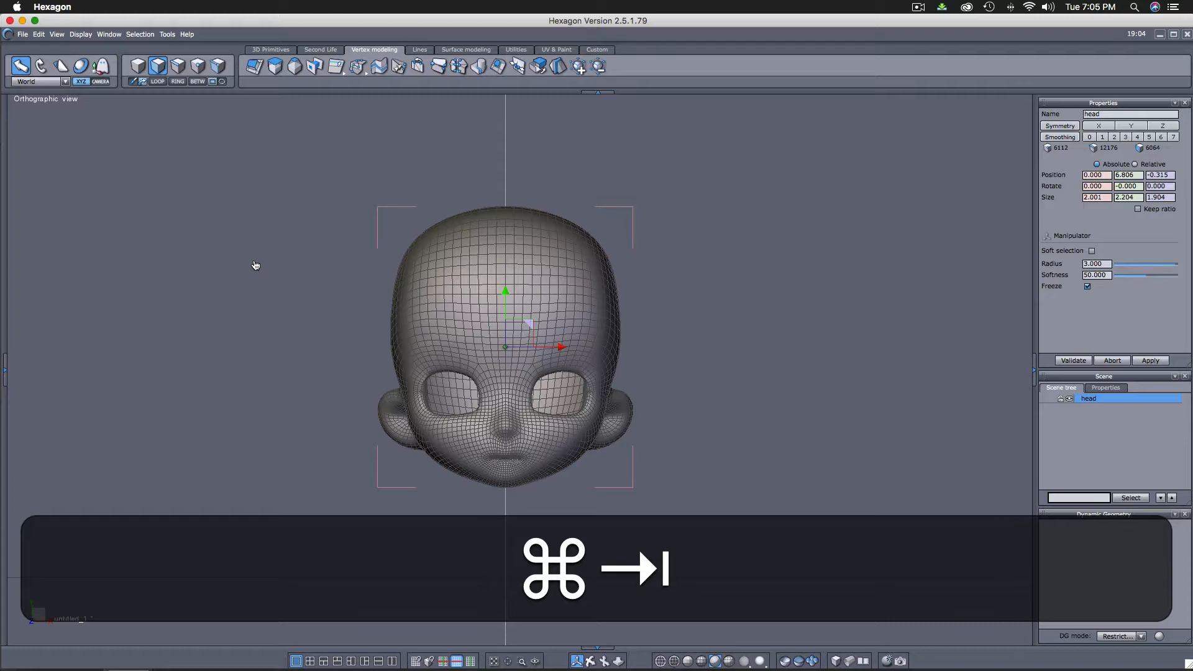
{"action": "key", "text": "super+Tab"}
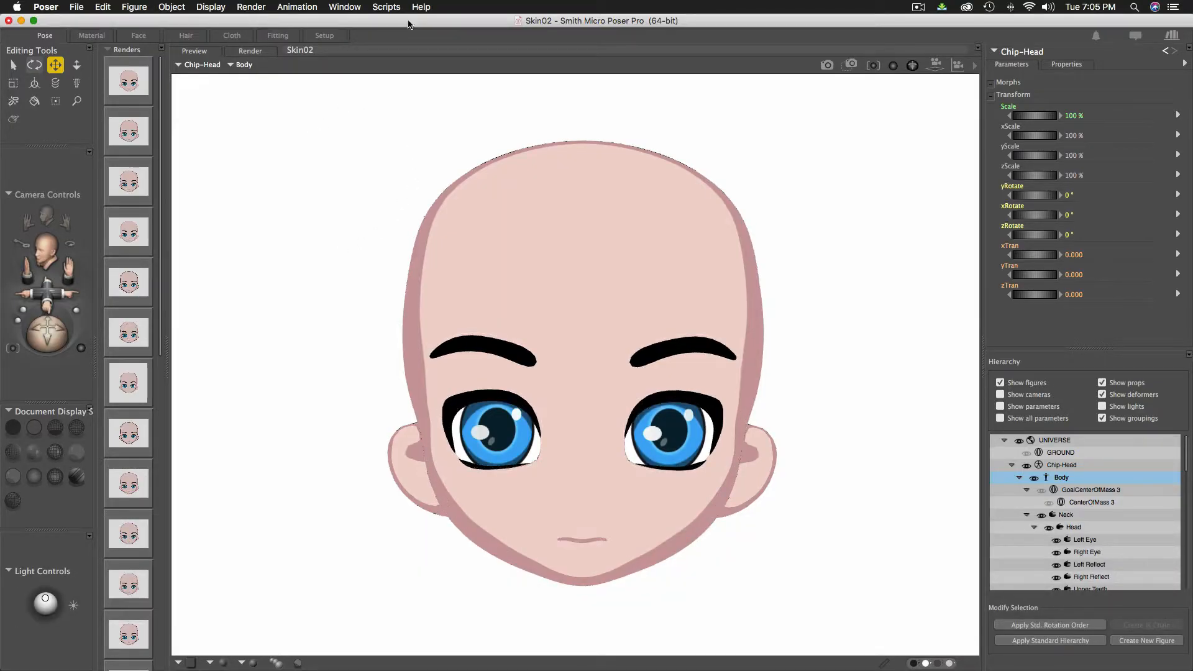
{"action": "left_click", "coordinate": [76, 7]}
{"action": "mouse_move", "coordinate": [88, 119]}
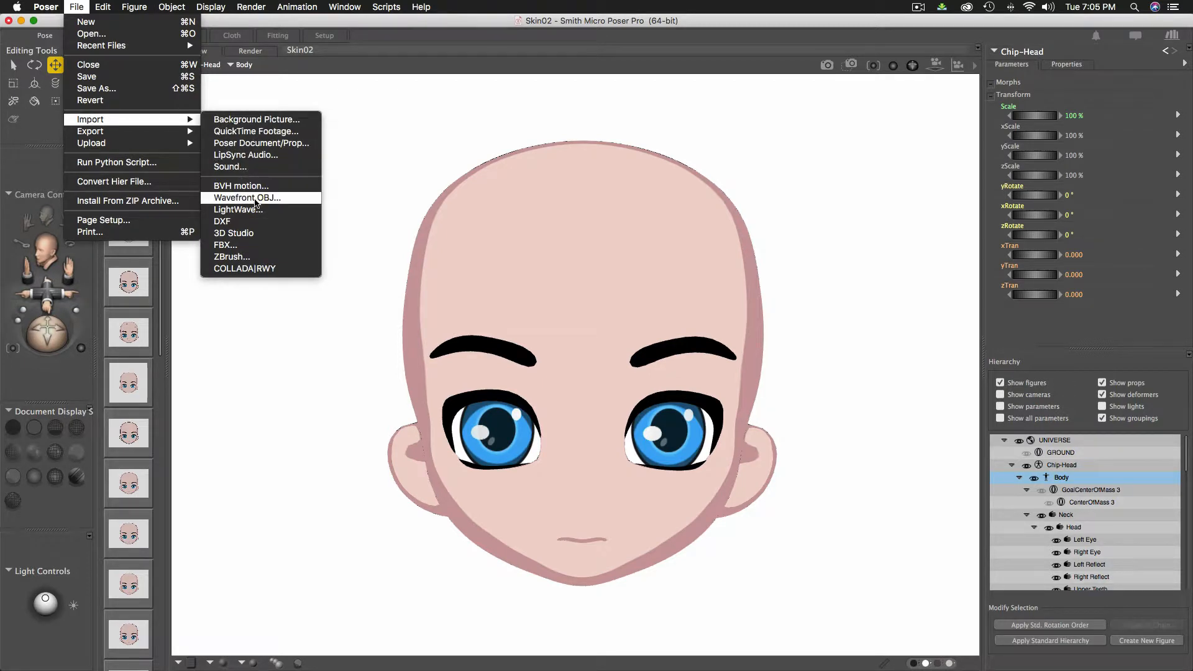
{"action": "left_click", "coordinate": [255, 198]}
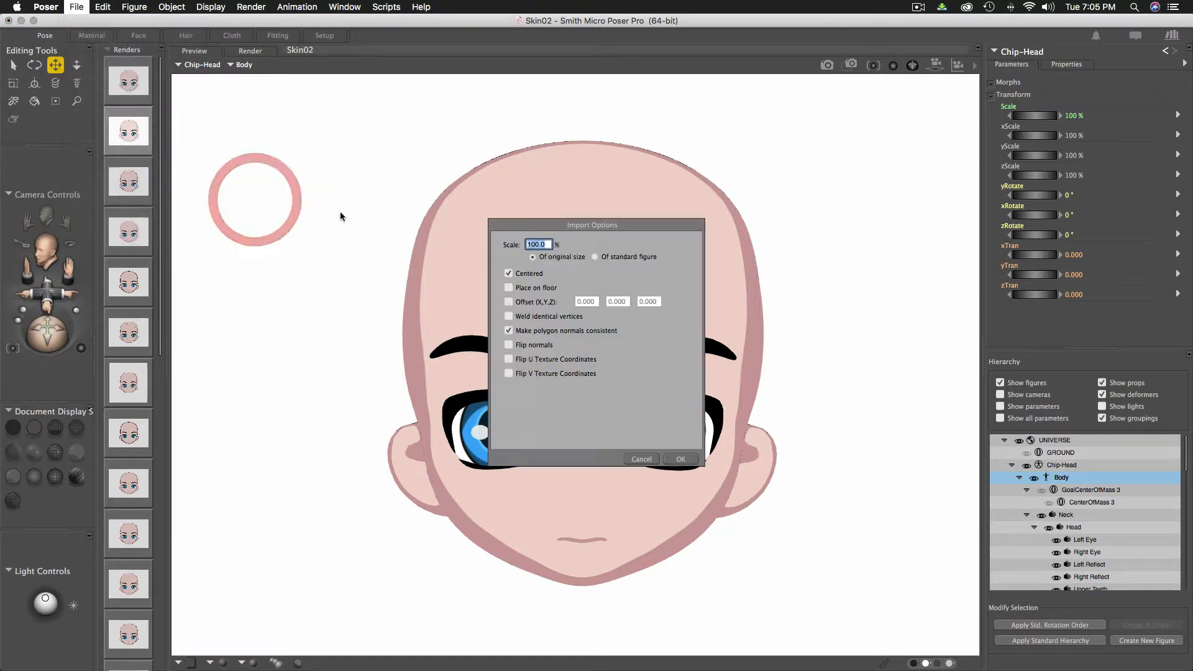
{"action": "left_click", "coordinate": [509, 274]}
{"action": "left_click", "coordinate": [509, 330]}
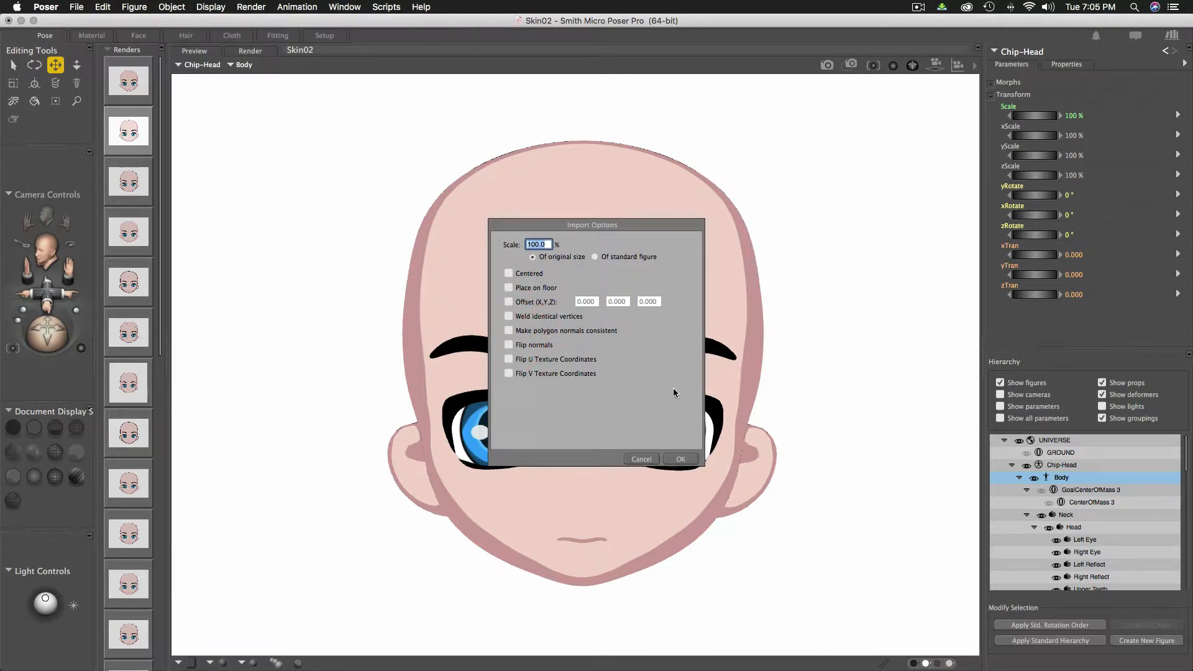
{"action": "left_click", "coordinate": [677, 458]}
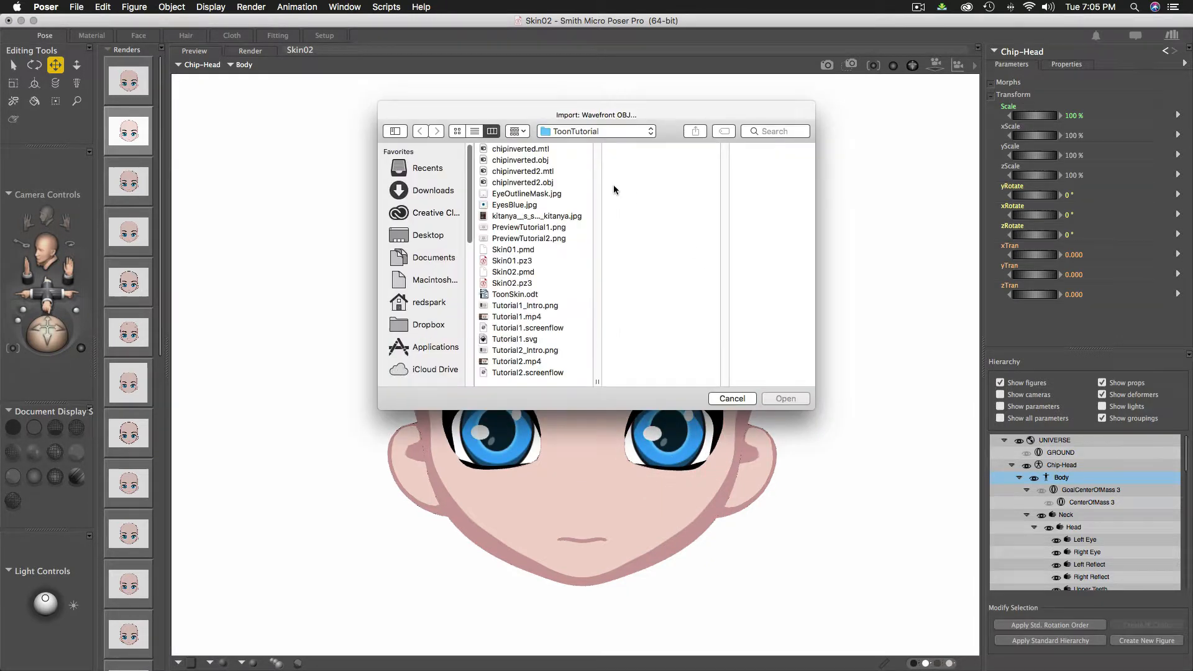
{"action": "left_click", "coordinate": [525, 160]}
{"action": "left_click", "coordinate": [794, 398]}
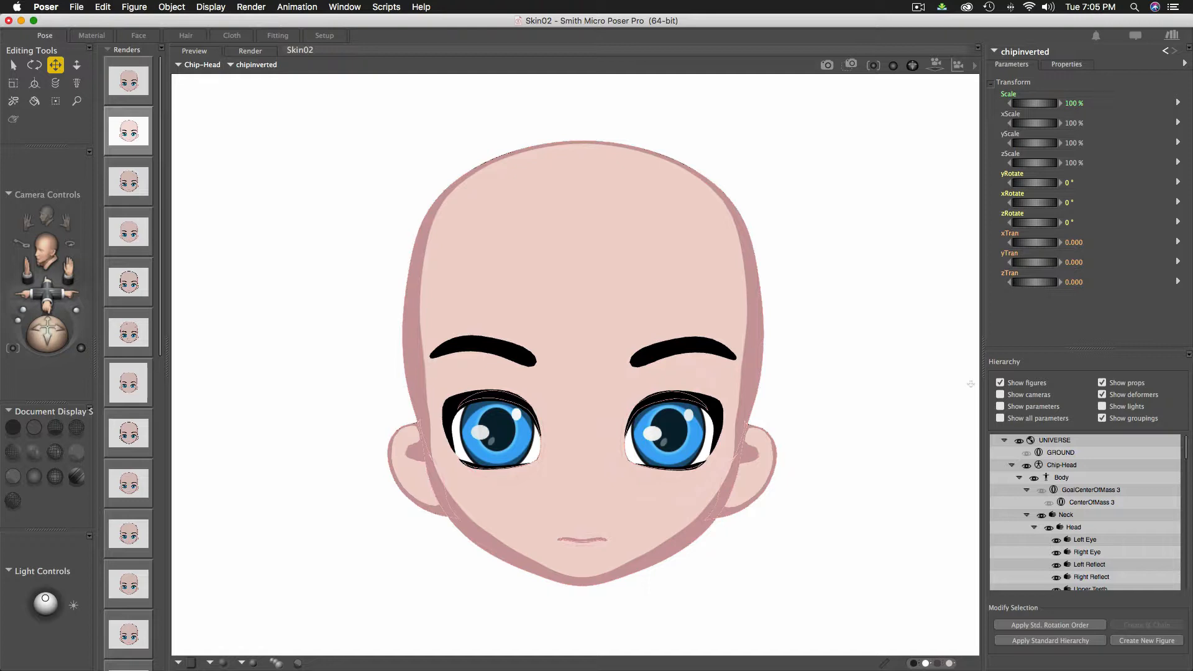
Collapse the Chip-Head figure, select the chipinverted prop and bring up its Eyelashes material in the Material room
{"action": "left_click", "coordinate": [1012, 466]}
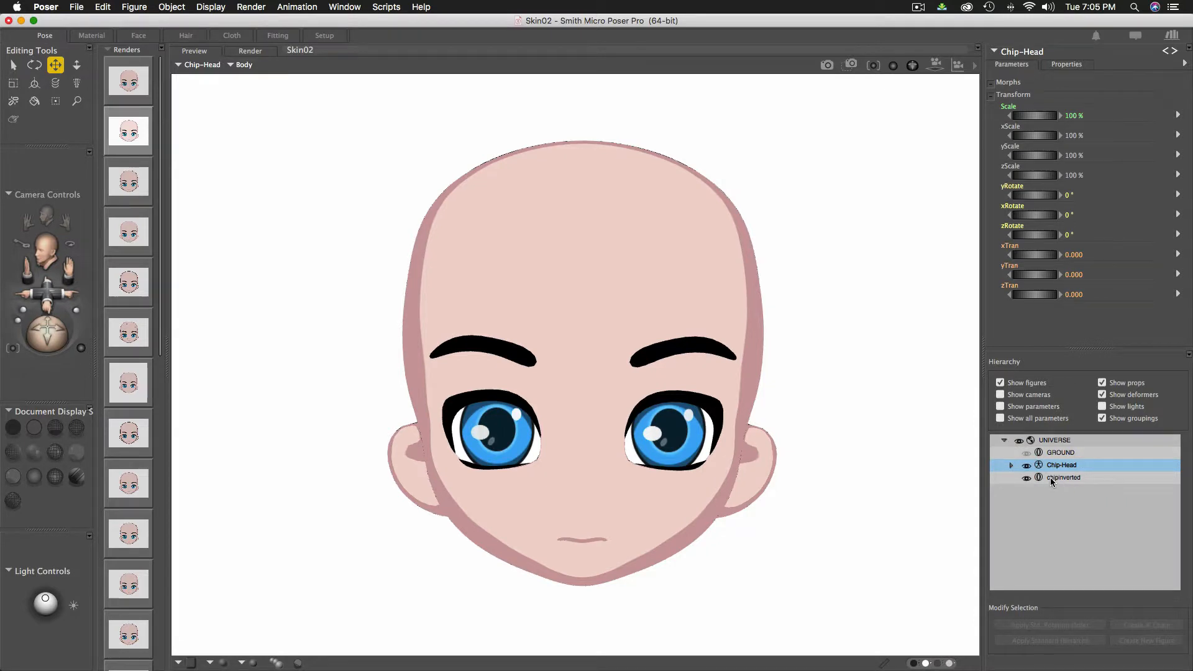
{"action": "left_click", "coordinate": [1055, 479]}
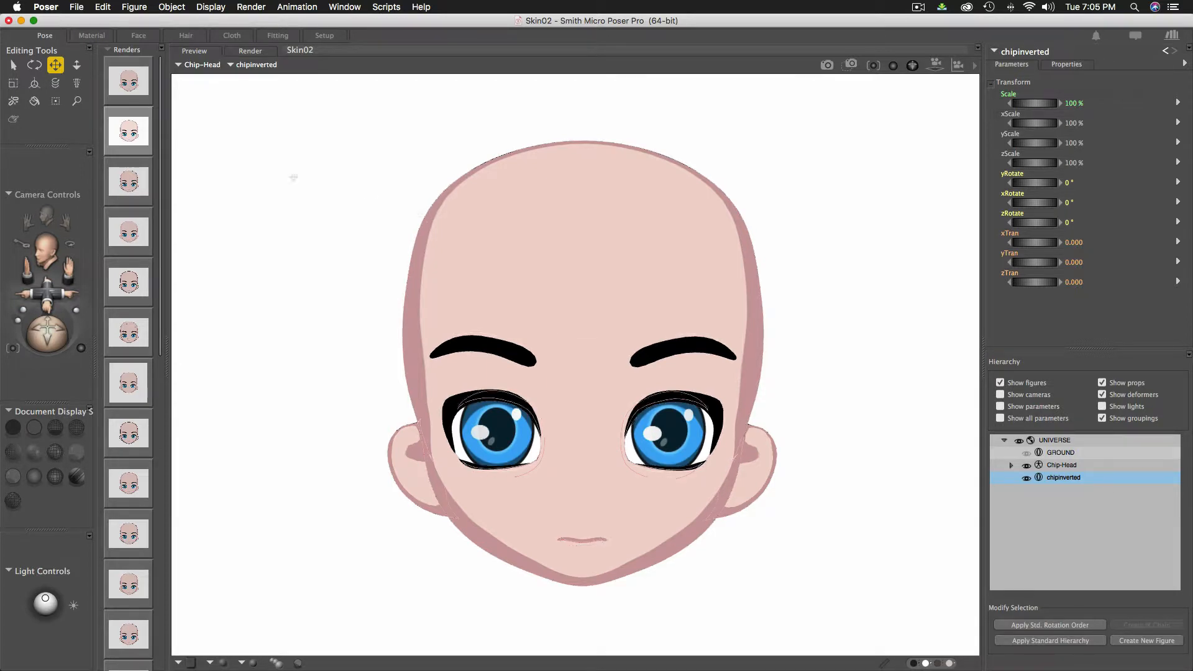
{"action": "left_click", "coordinate": [92, 36]}
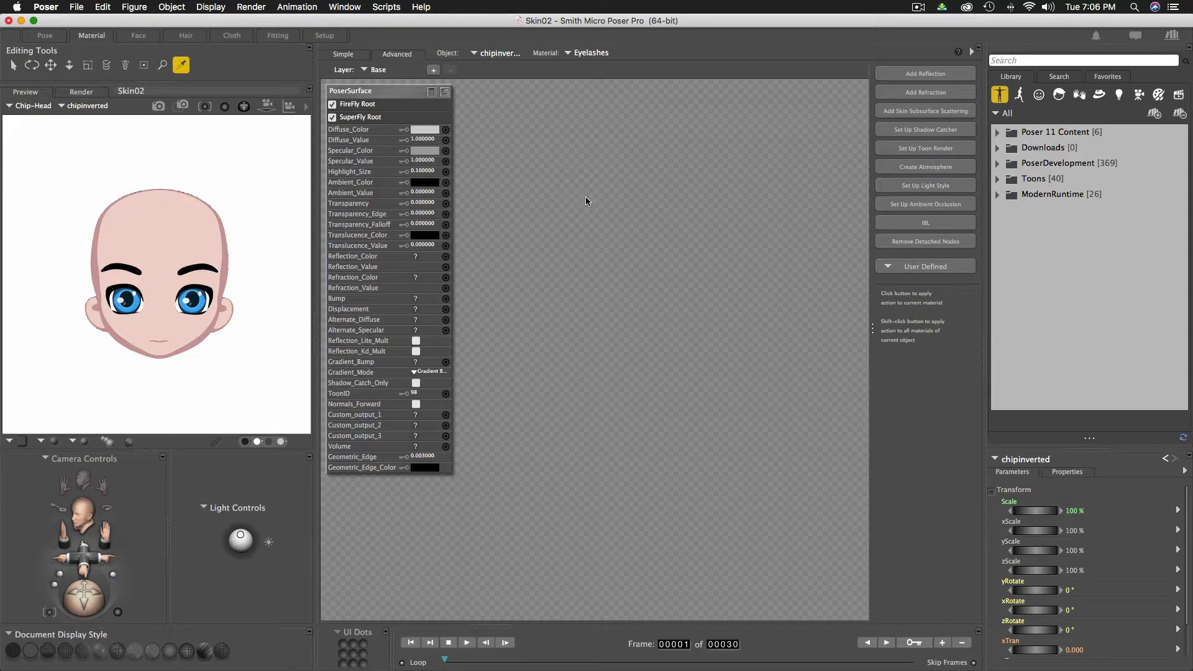
{"action": "left_click", "coordinate": [592, 53]}
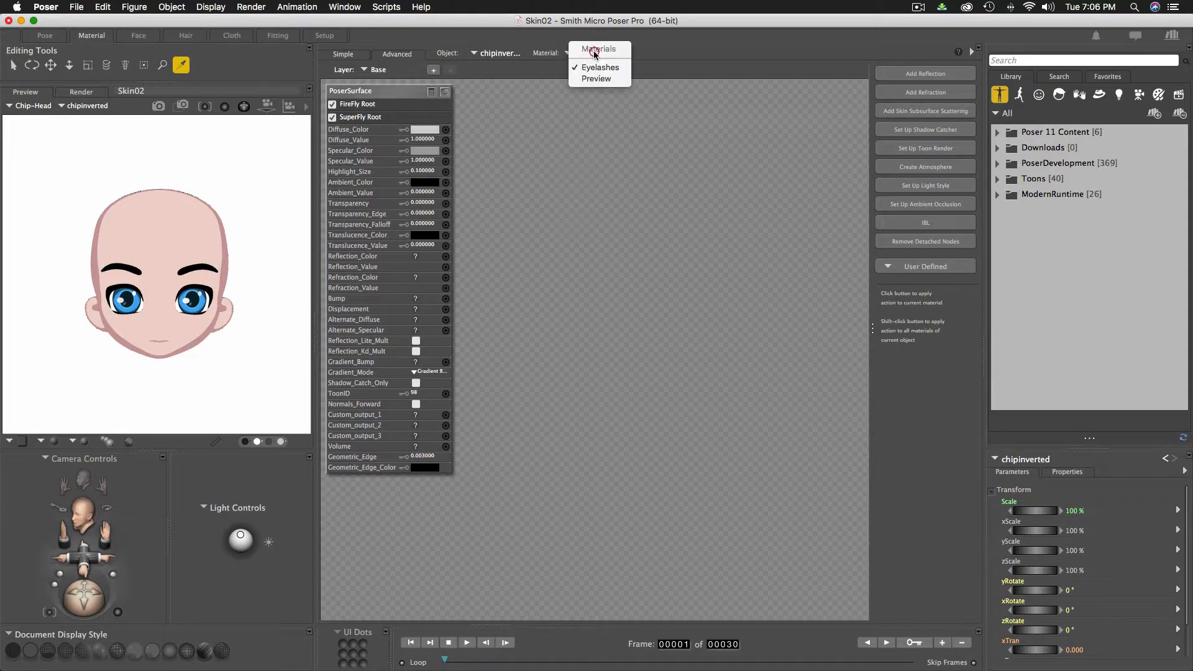
{"action": "left_click", "coordinate": [622, 68]}
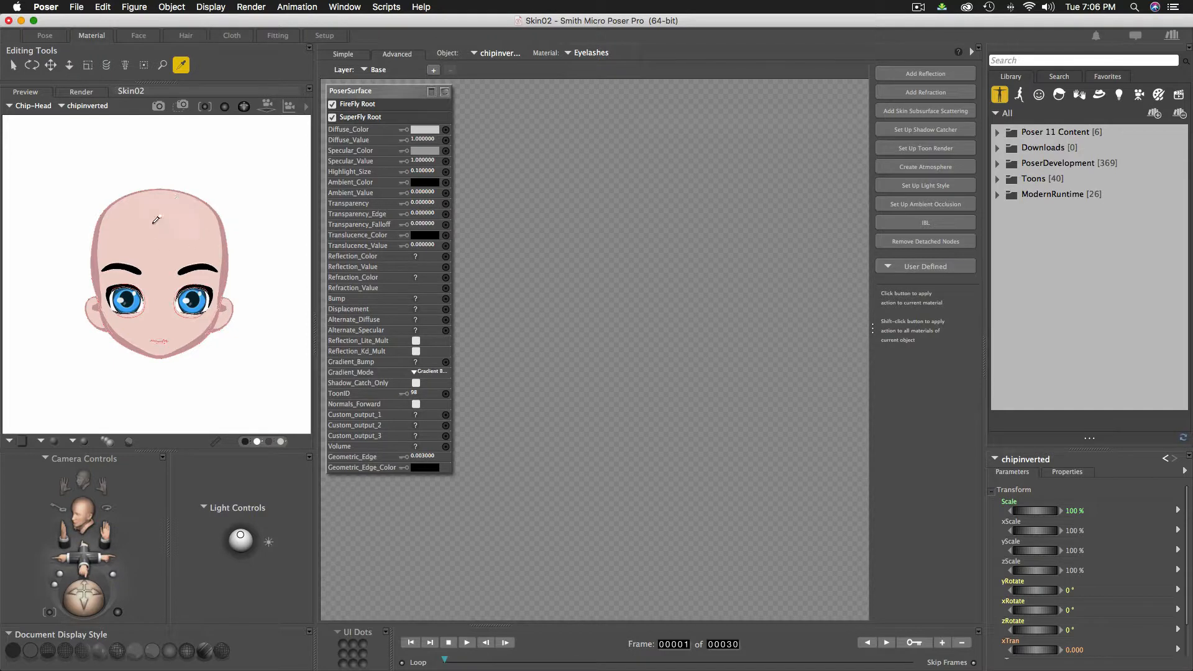
Set both Diffuse_Value and Specular_Value of the prop's Eyelashes material to 0
{"action": "left_click", "coordinate": [424, 139]}
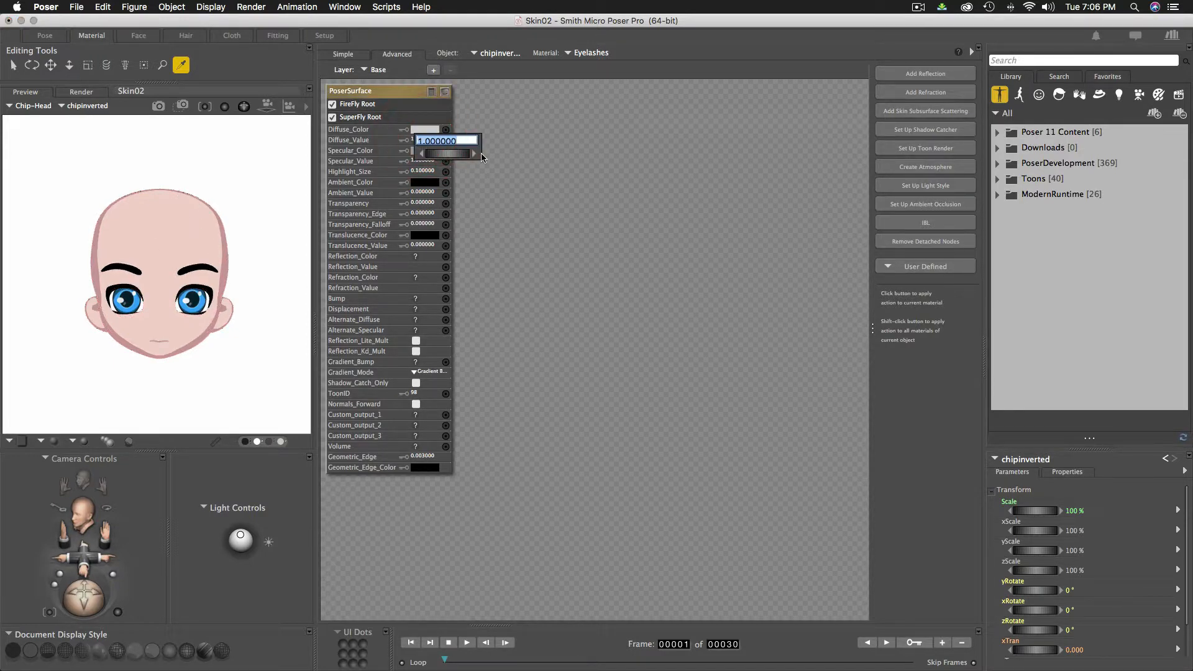
{"action": "type", "text": "0"}
{"action": "key", "text": "Return"}
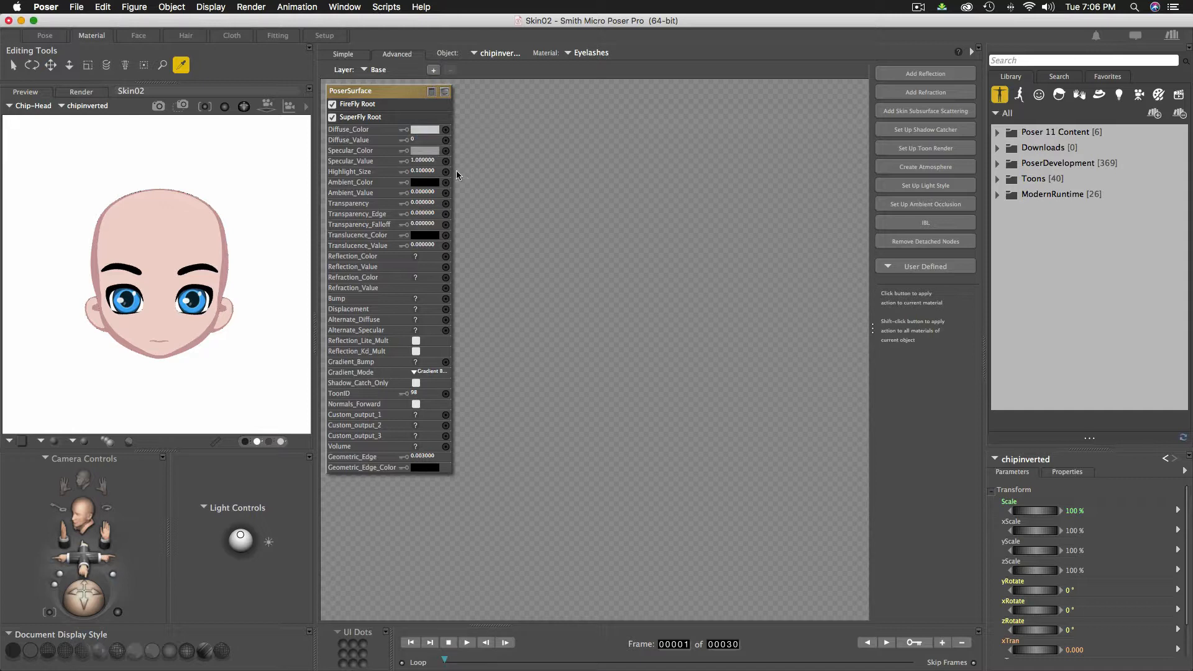
{"action": "left_click", "coordinate": [426, 163]}
{"action": "type", "text": "0"}
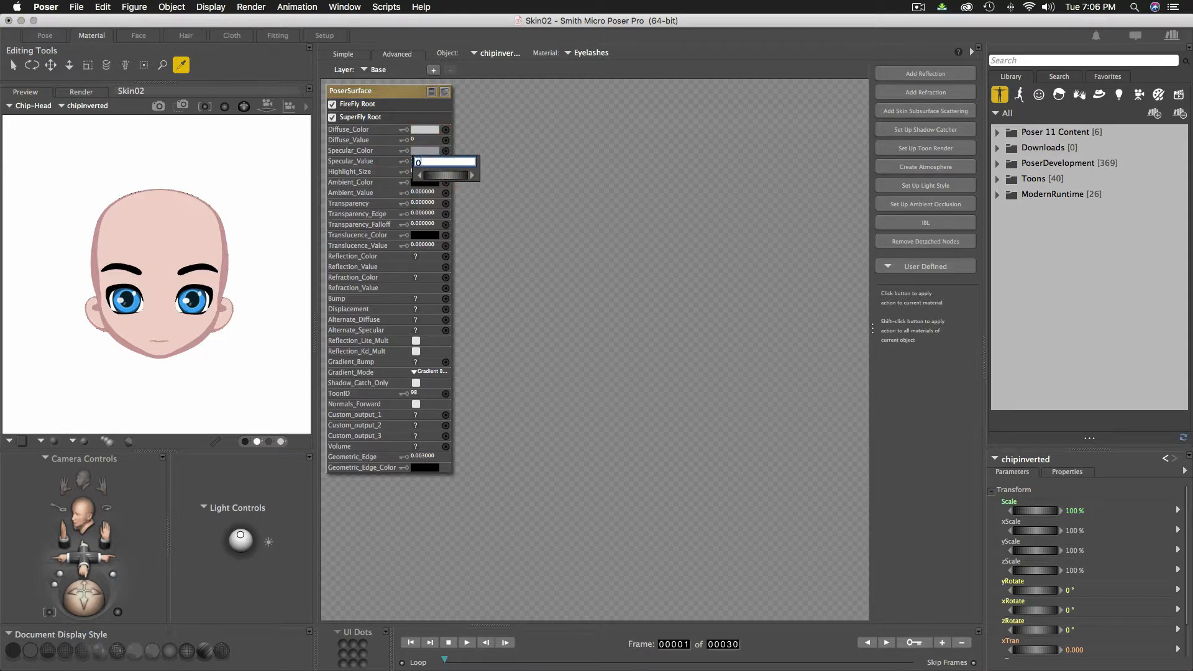
{"action": "key", "text": "Return"}
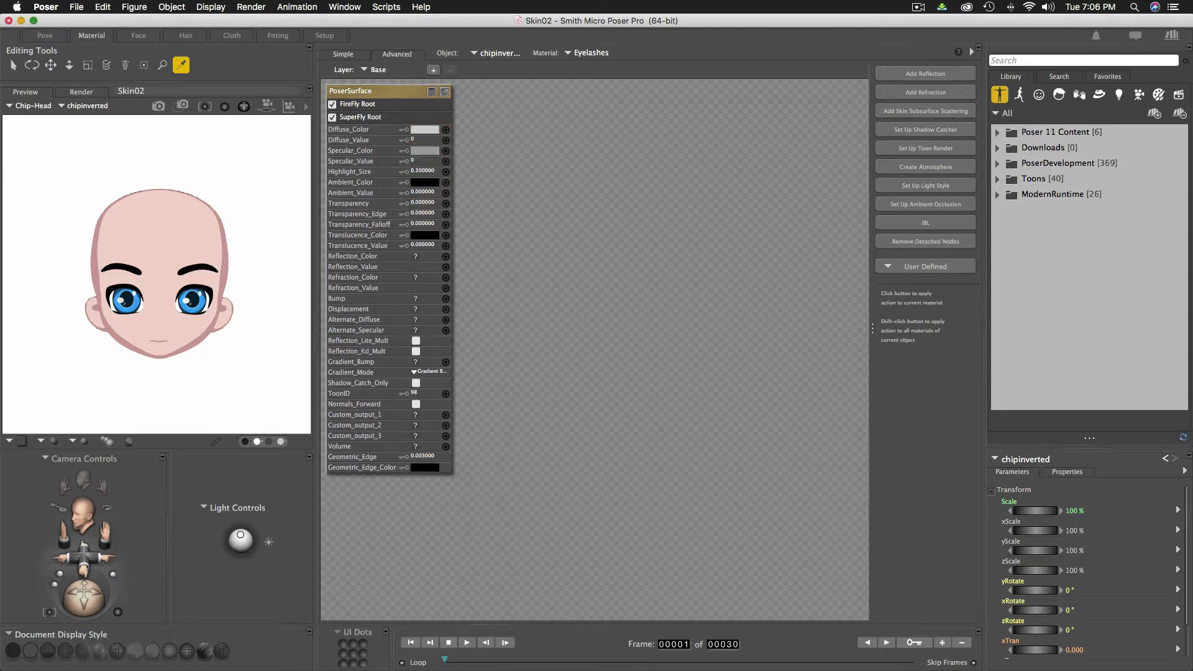
Add a Simple_Color math node and connect it to the PoserSurface's Alternate_Diffuse input
{"action": "right_click", "coordinate": [505, 252]}
{"action": "mouse_move", "coordinate": [522, 249]}
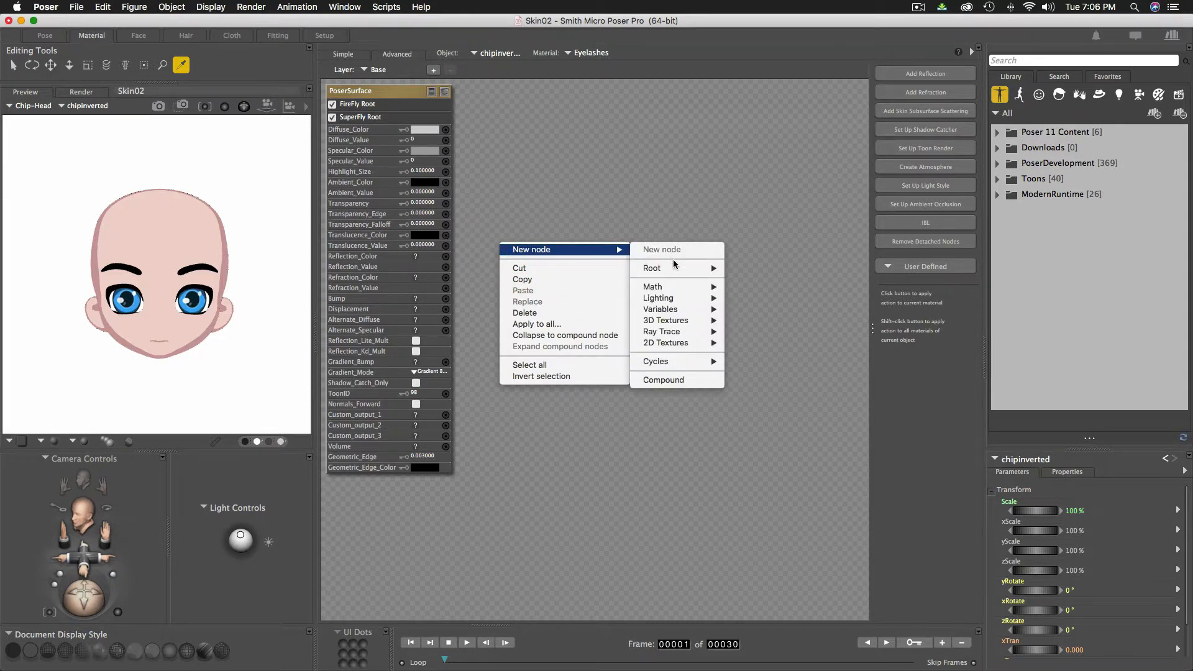
{"action": "mouse_move", "coordinate": [696, 290]}
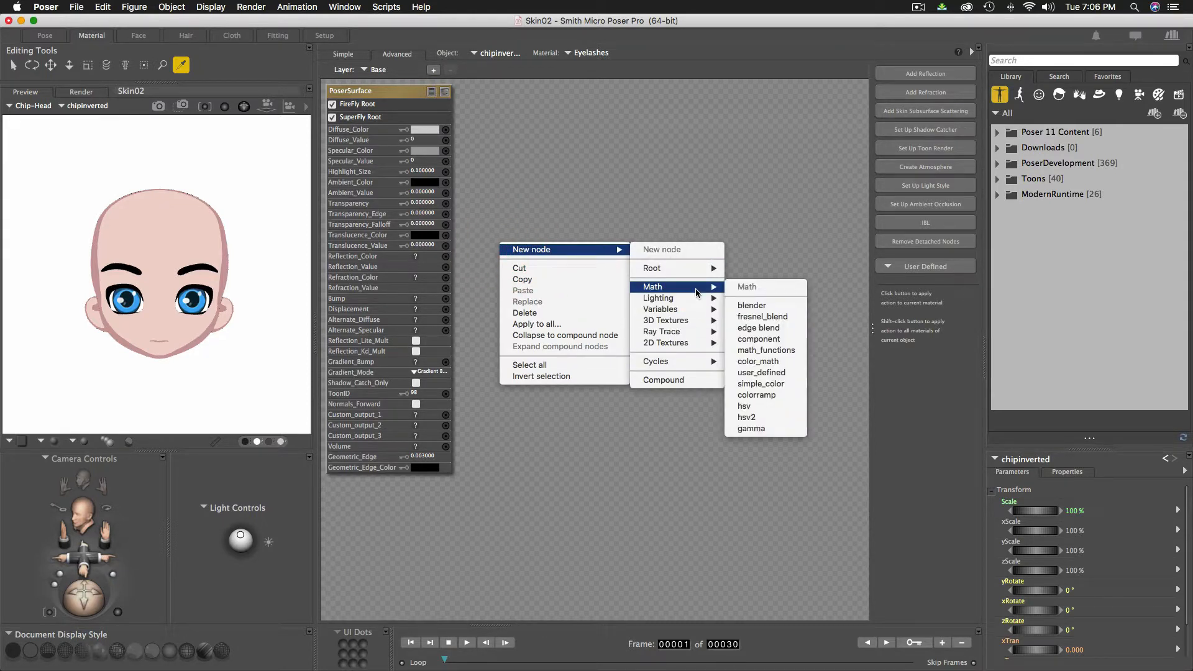
{"action": "left_click", "coordinate": [767, 384]}
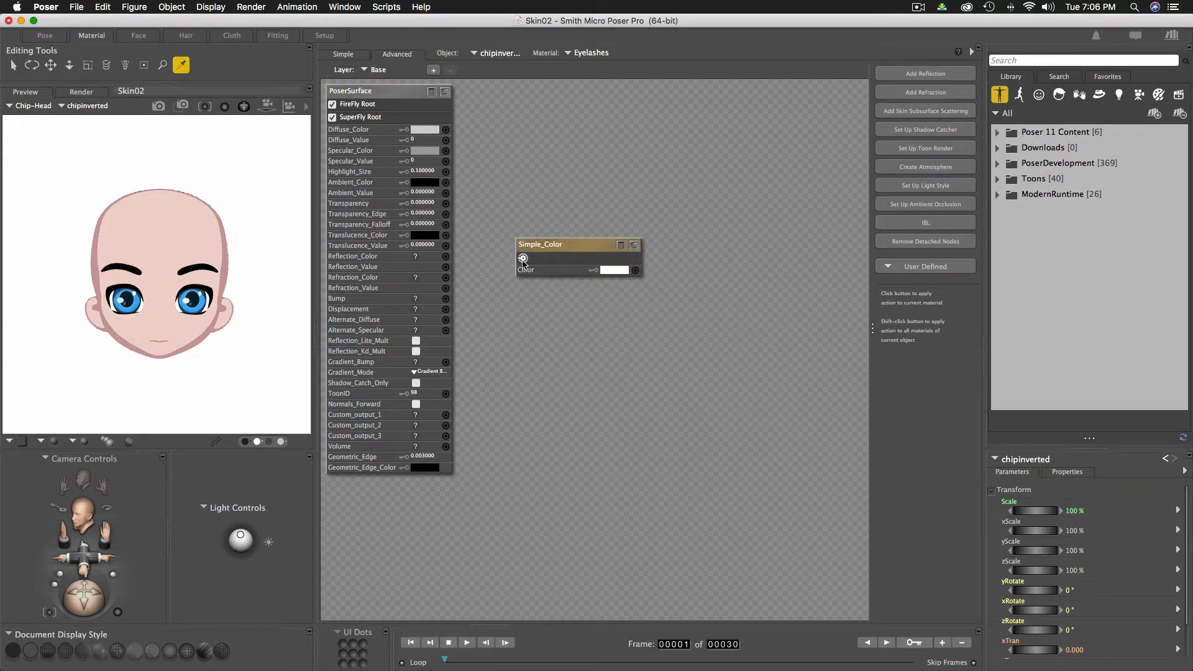
{"action": "left_click_drag", "start_coordinate": [523, 258], "coordinate": [446, 321]}
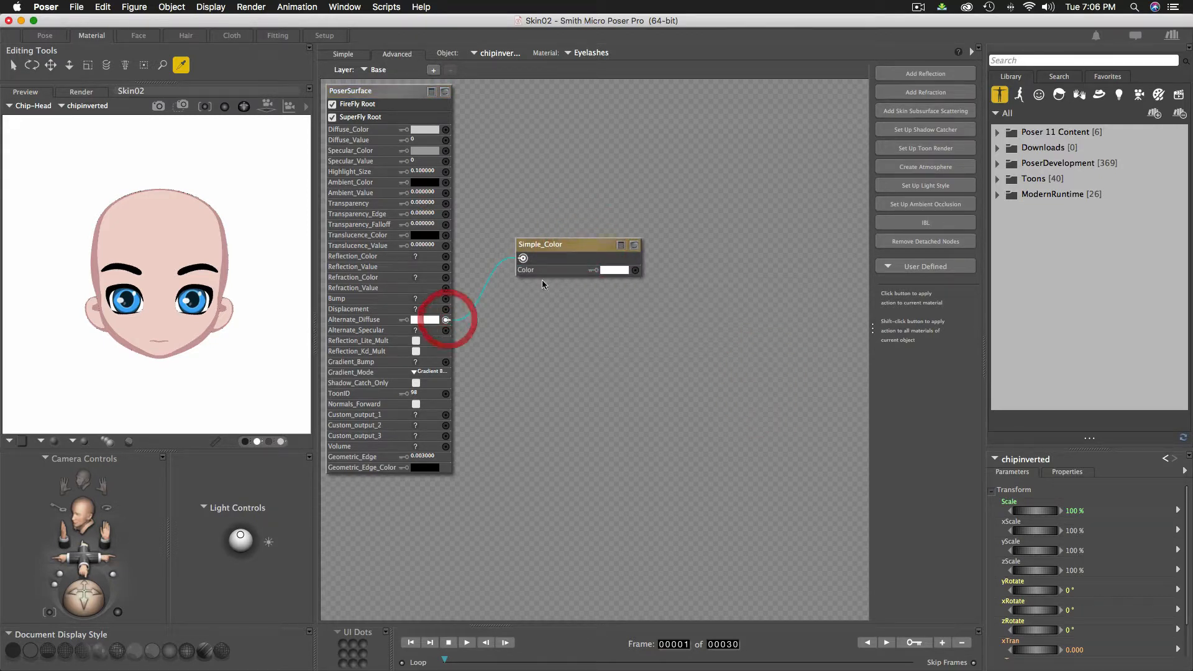
Set the Simple_Color node's color to the skin-shadow pink sampled from the head preview, darkened to a muted rose brown
{"action": "left_click_drag", "start_coordinate": [557, 248], "coordinate": [558, 313]}
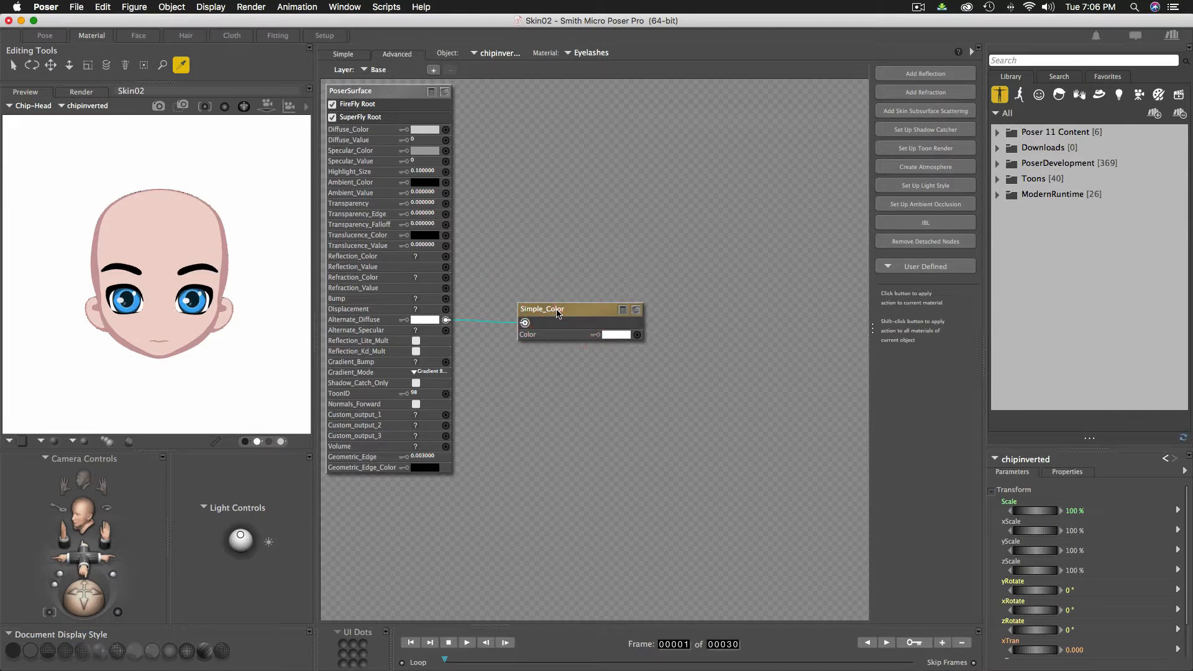
{"action": "left_click", "coordinate": [619, 336]}
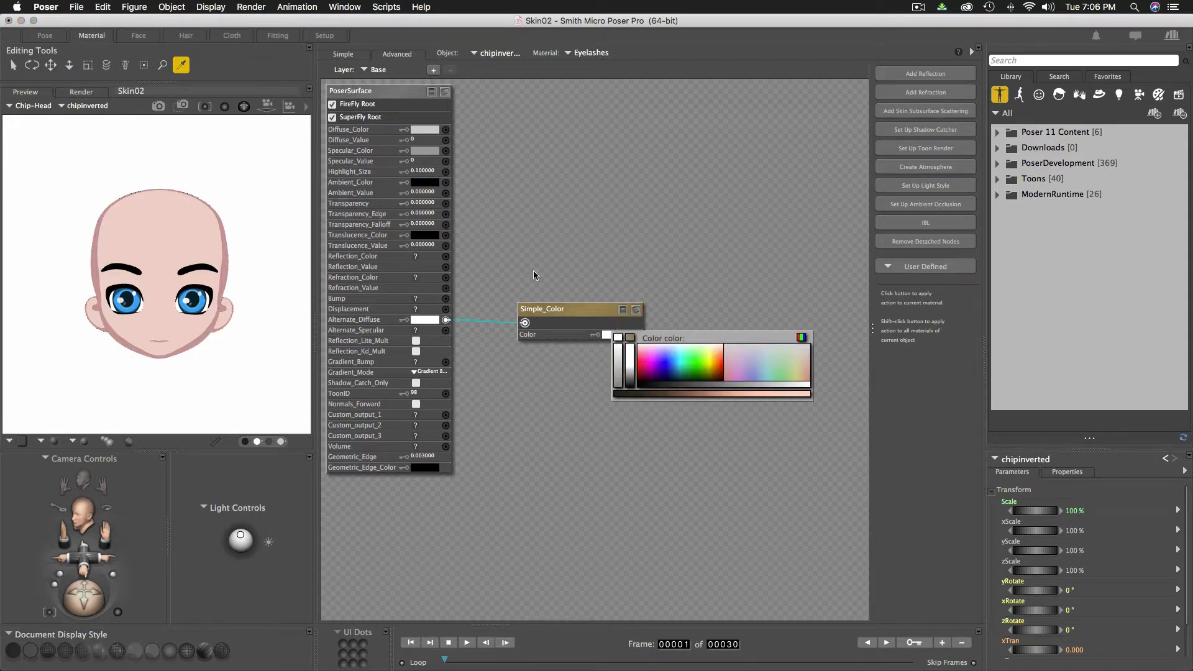
{"action": "left_click", "coordinate": [238, 257]}
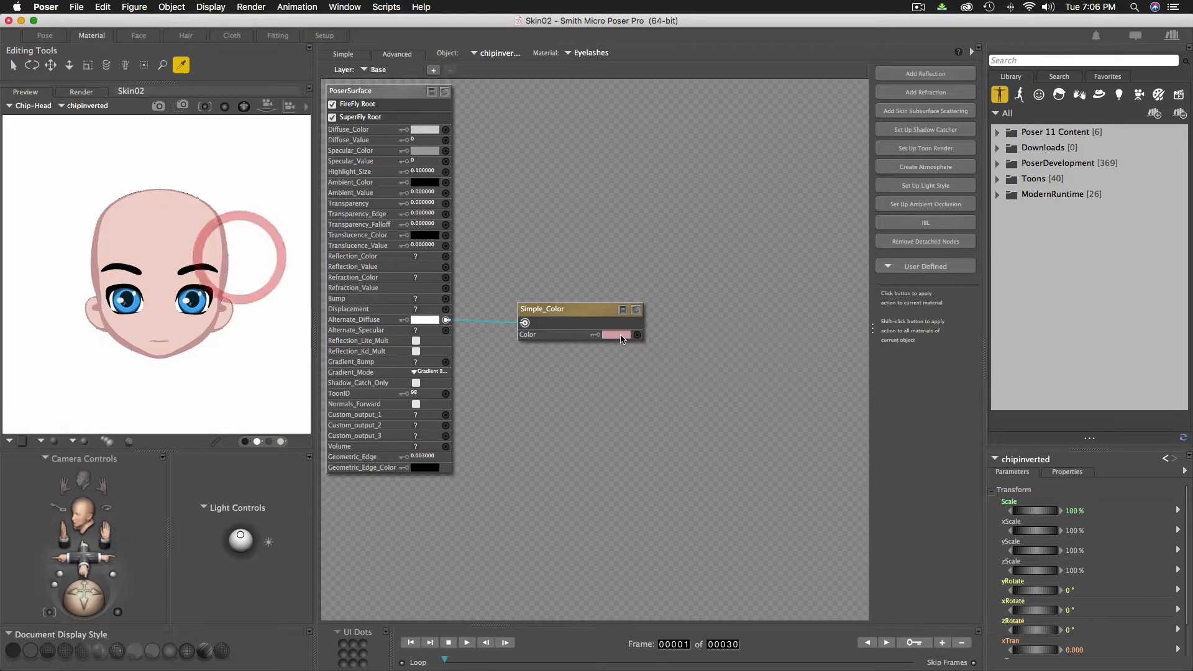
{"action": "left_click", "coordinate": [616, 337]}
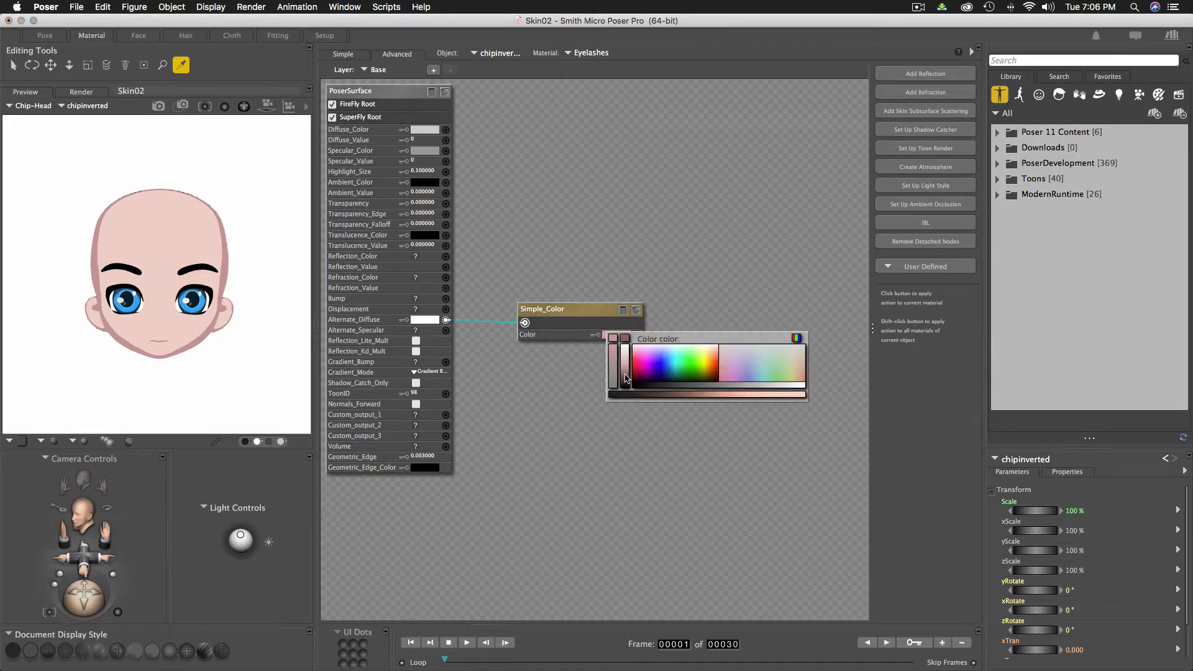
{"action": "left_click", "coordinate": [625, 376]}
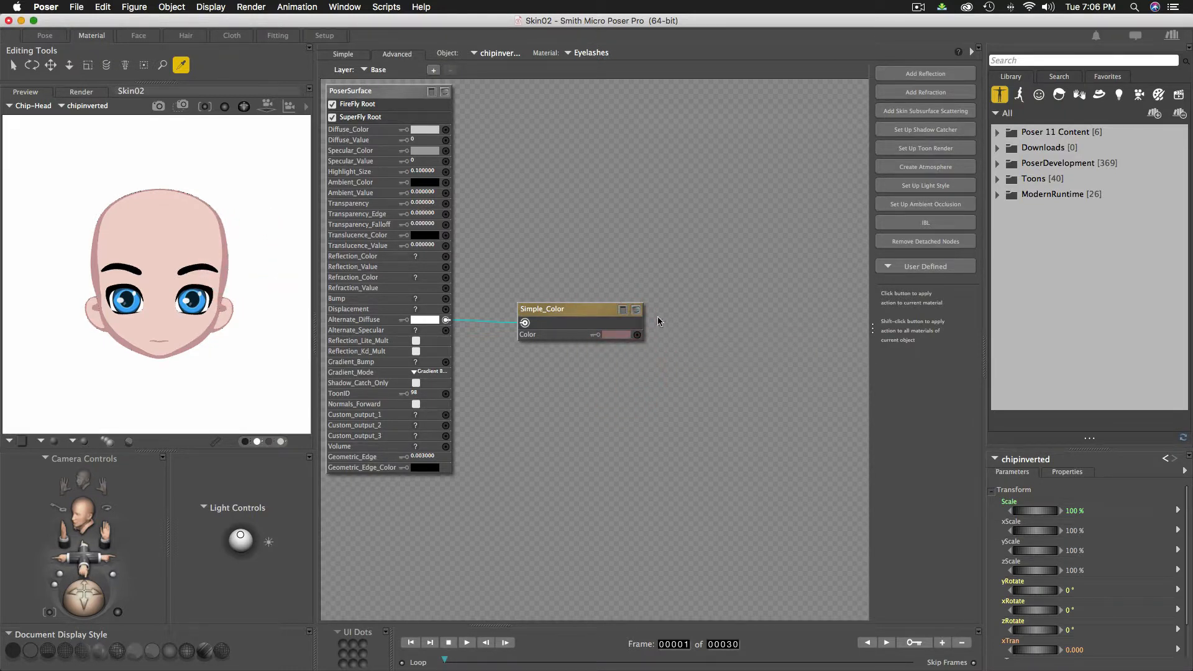
Add a second simple_color math node above the first and connect it to the PoserSurface's Displacement input
{"action": "left_click_drag", "start_coordinate": [578, 317], "coordinate": [574, 343]}
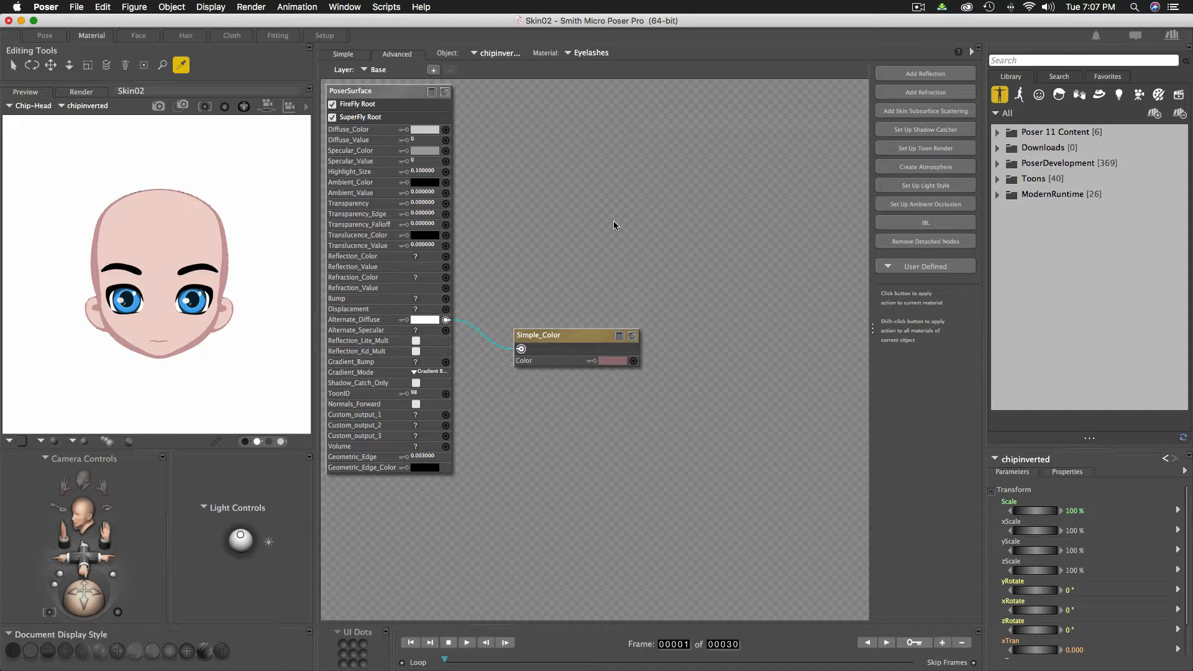
{"action": "right_click", "coordinate": [541, 208]}
{"action": "mouse_move", "coordinate": [550, 212]}
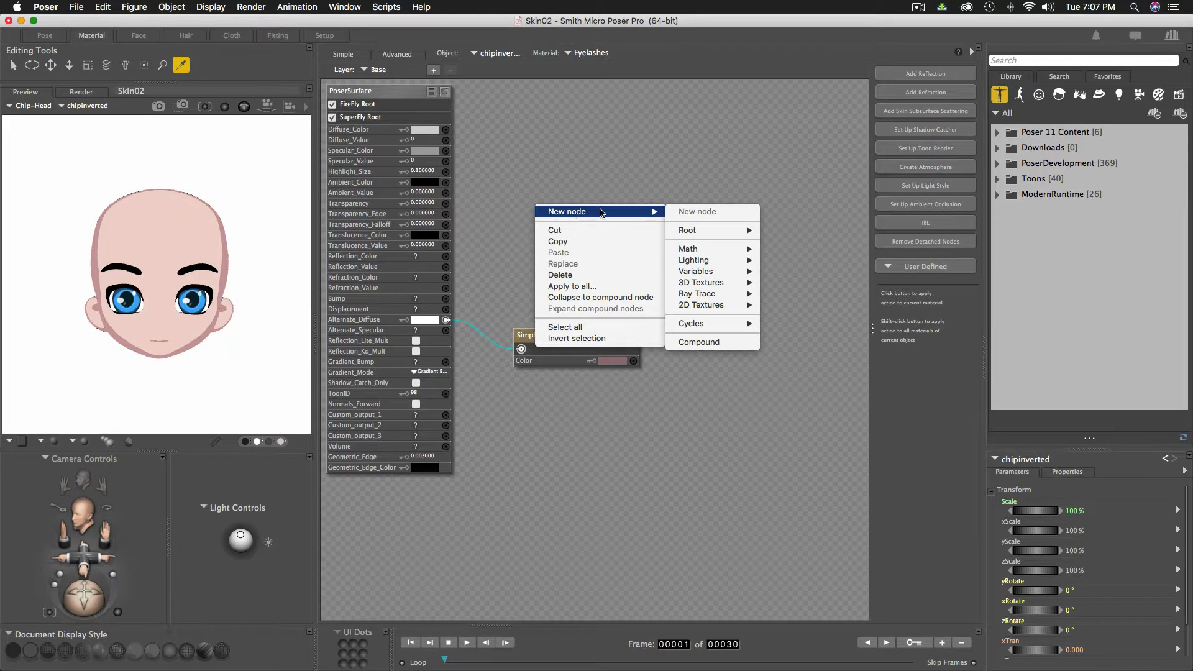
{"action": "mouse_move", "coordinate": [706, 251]}
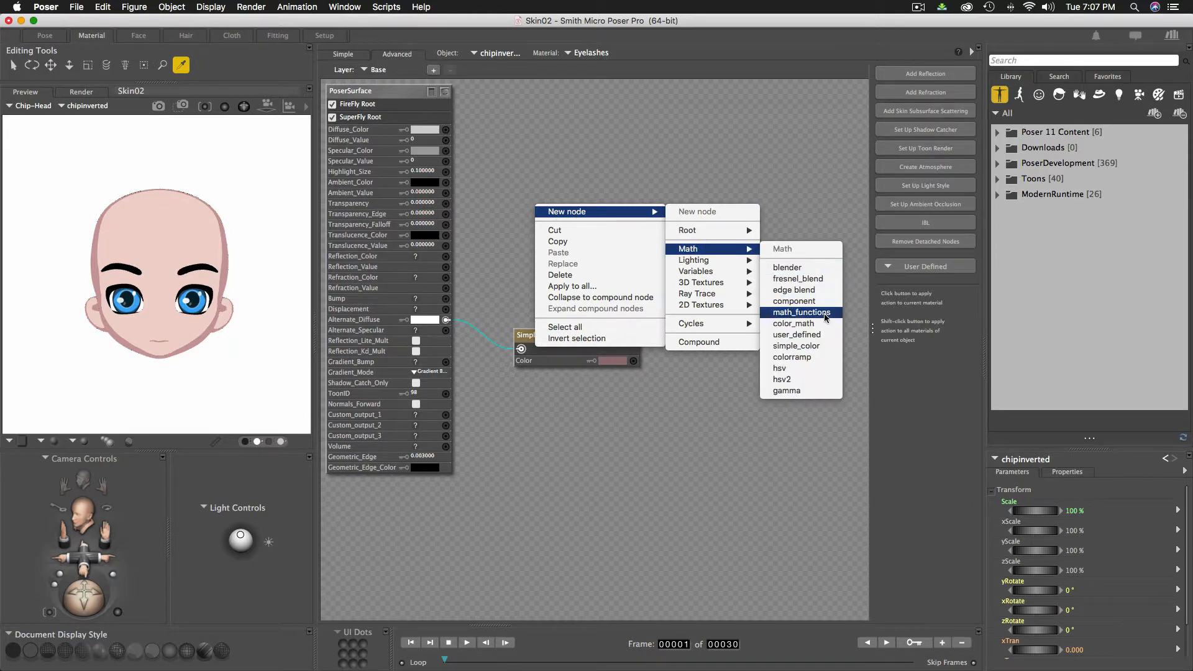
{"action": "left_click", "coordinate": [810, 339]}
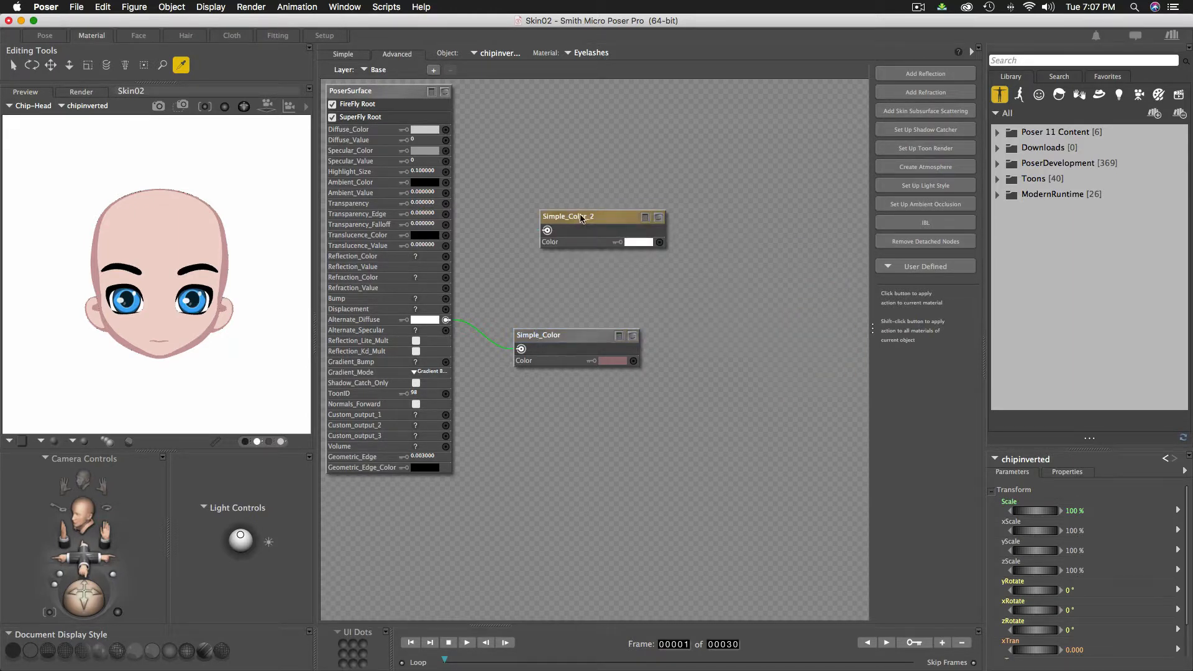
{"action": "left_click_drag", "start_coordinate": [586, 217], "coordinate": [454, 310]}
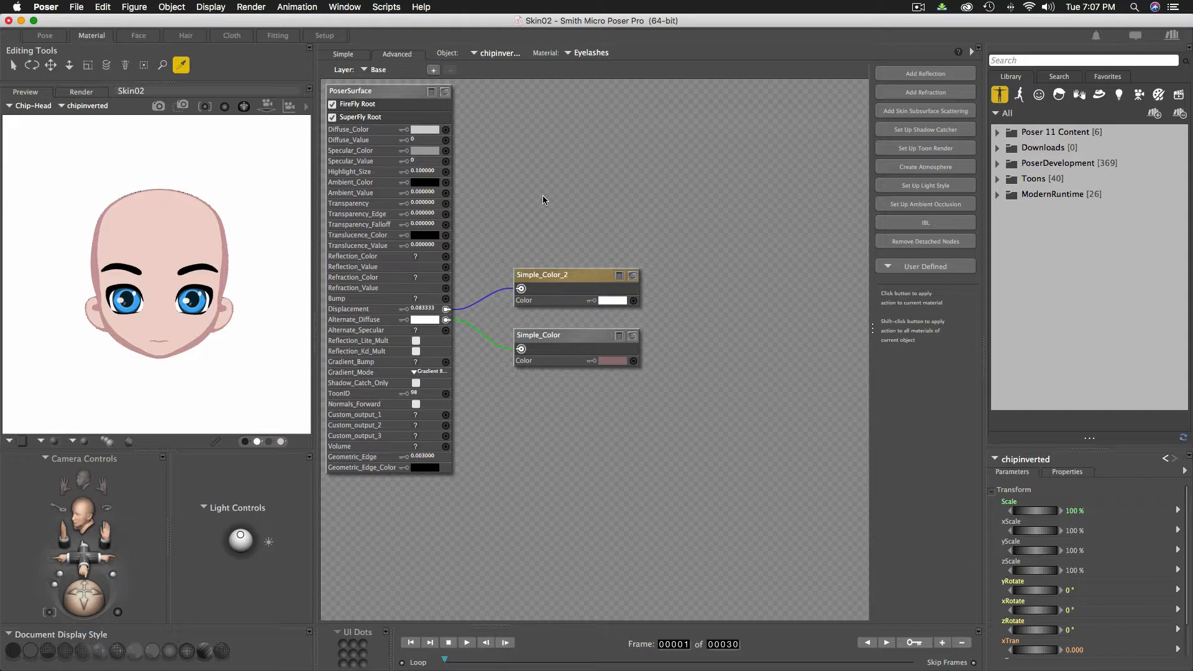
Set the PoserSurface's Displacement value to -0.015
{"action": "left_click", "coordinate": [435, 309]}
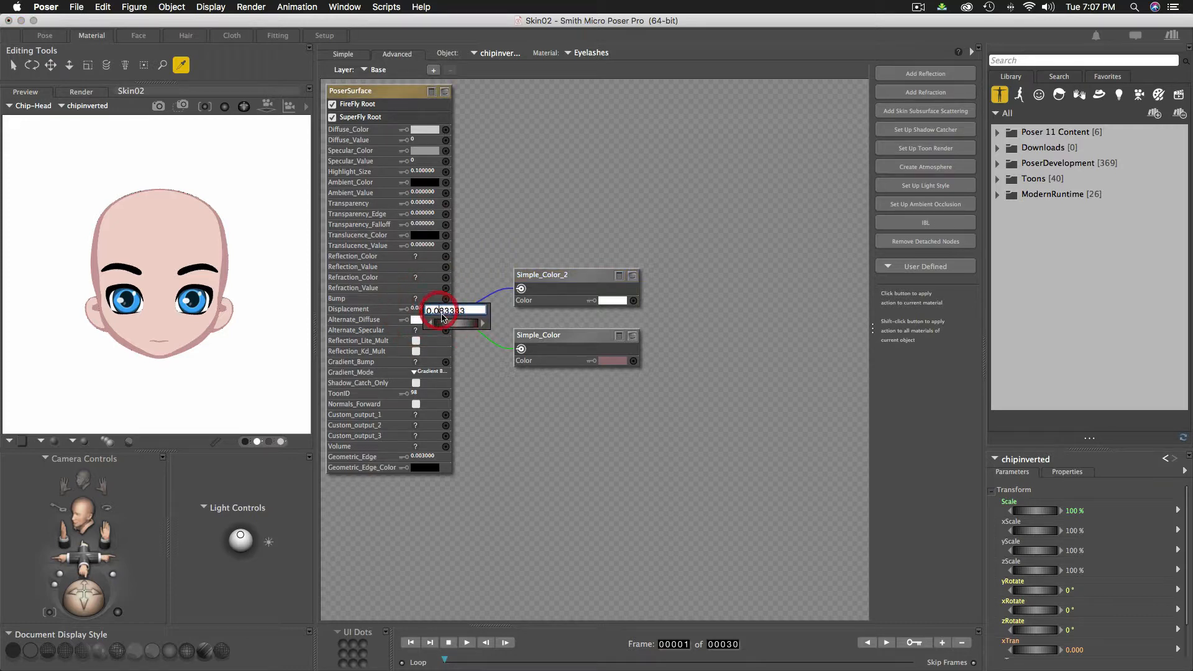
{"action": "left_click", "coordinate": [440, 311]}
{"action": "double_click", "coordinate": [474, 314]}
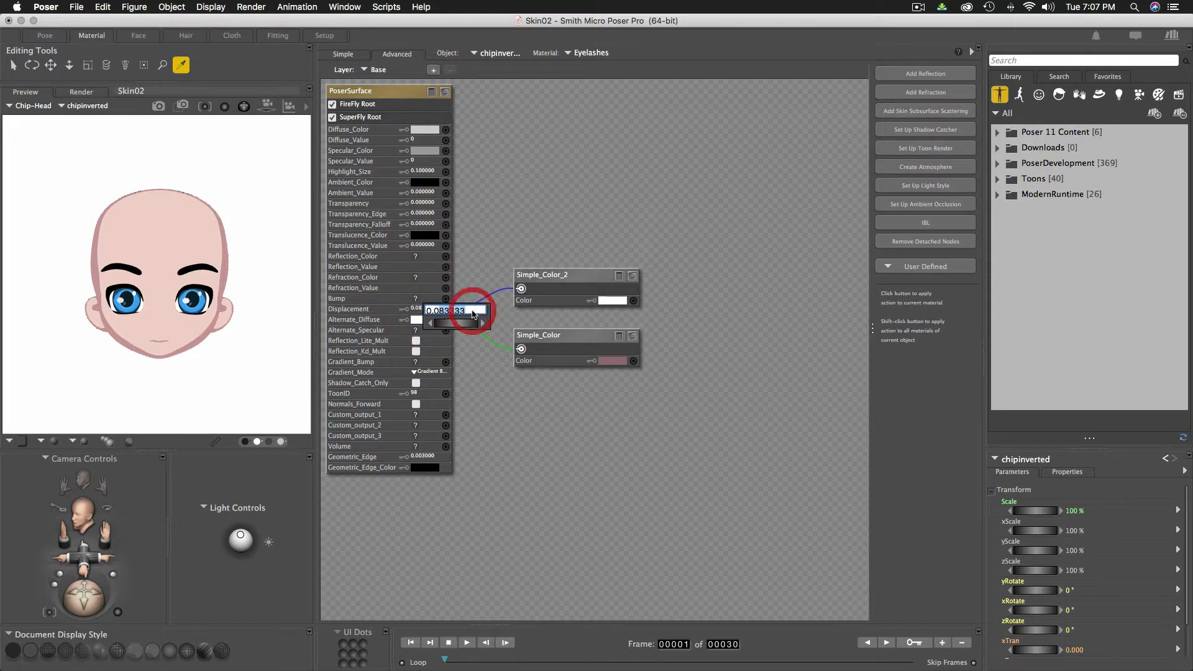
{"action": "type", "text": "0.015"}
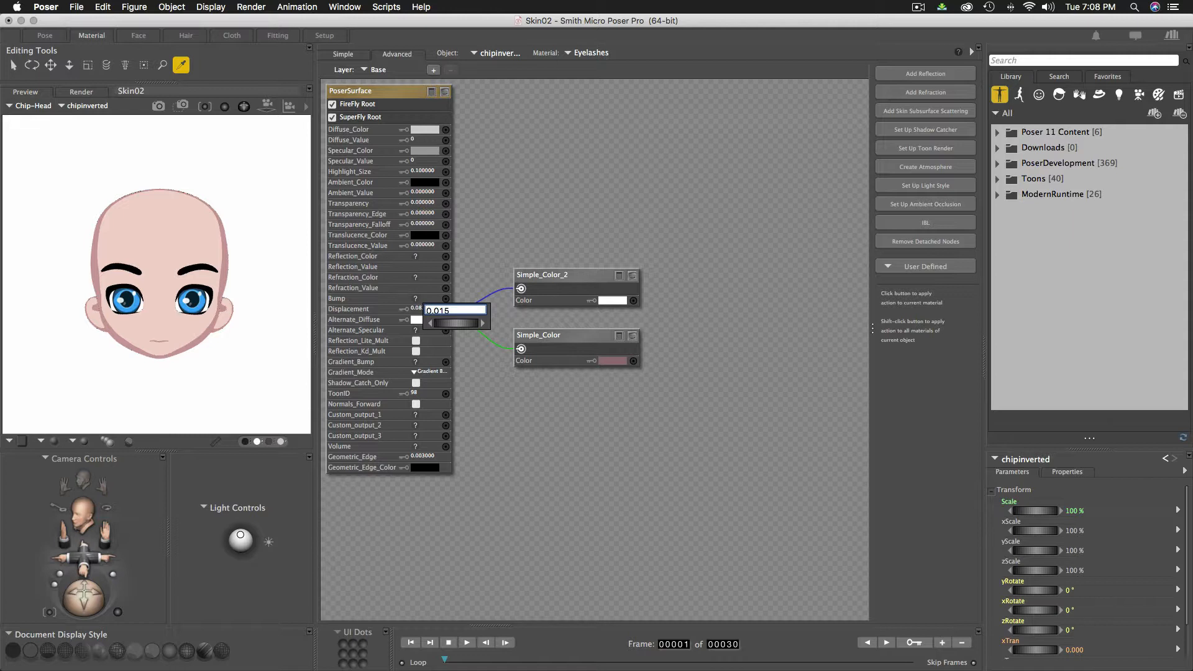
{"action": "type", "text": "-"}
{"action": "key", "text": "Return"}
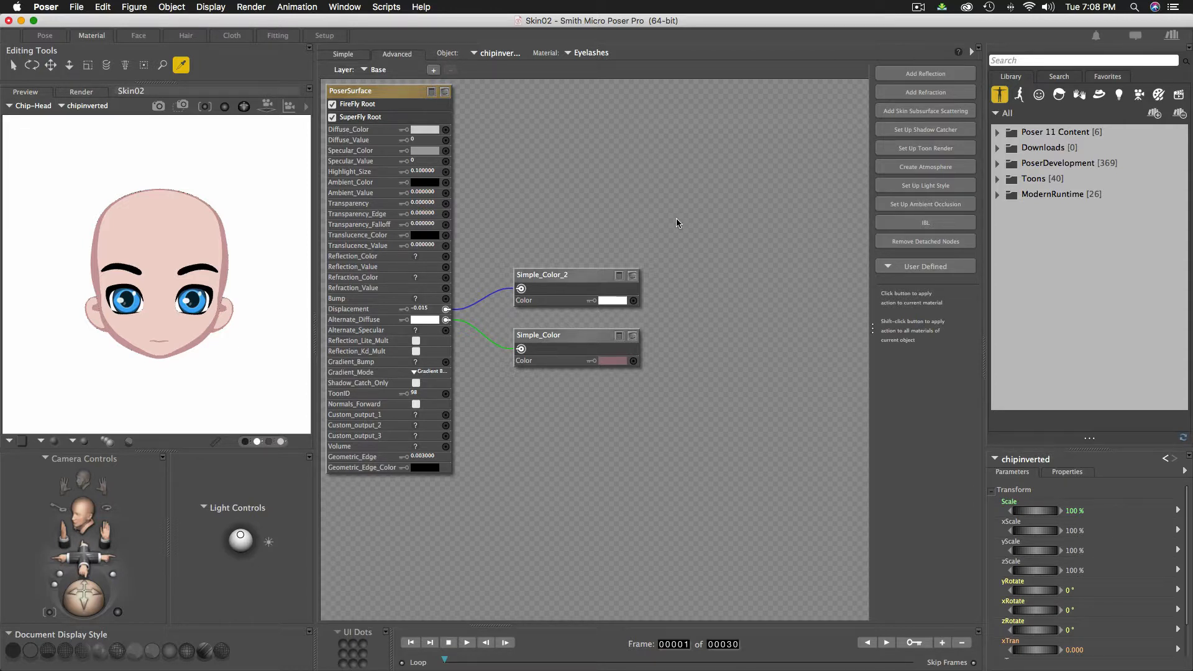
{"action": "left_click", "coordinate": [662, 212]}
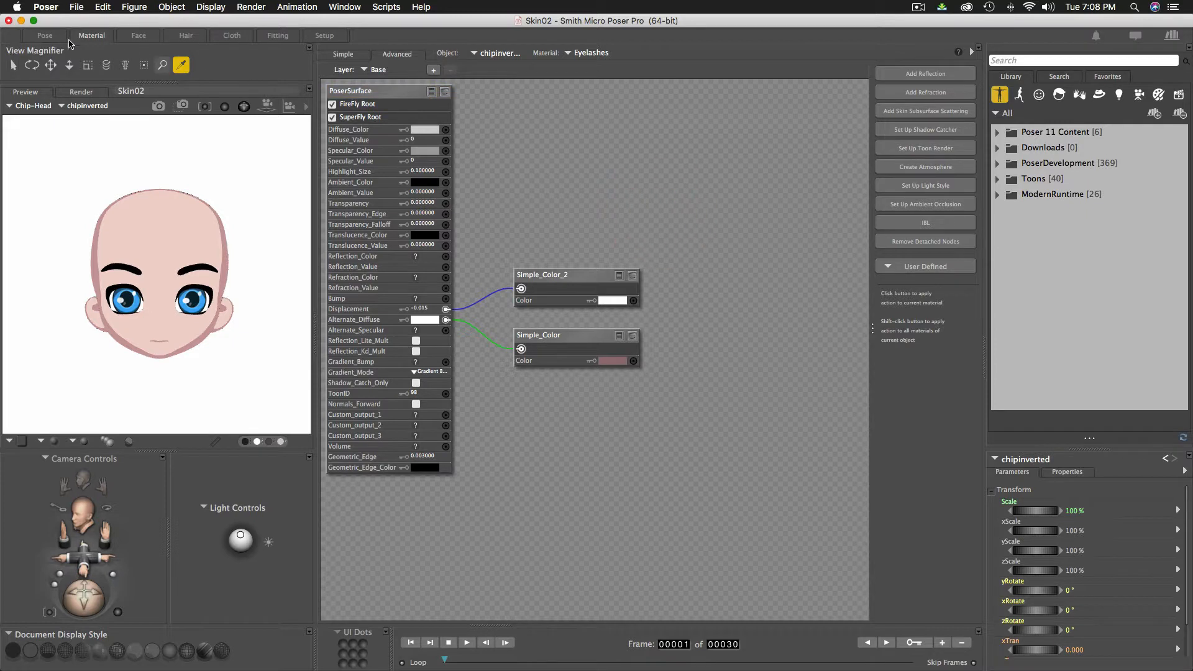
Return to the Pose room and turn on Raytracing and Remove backfacing polys in the FireFly render settings
{"action": "left_click", "coordinate": [50, 38]}
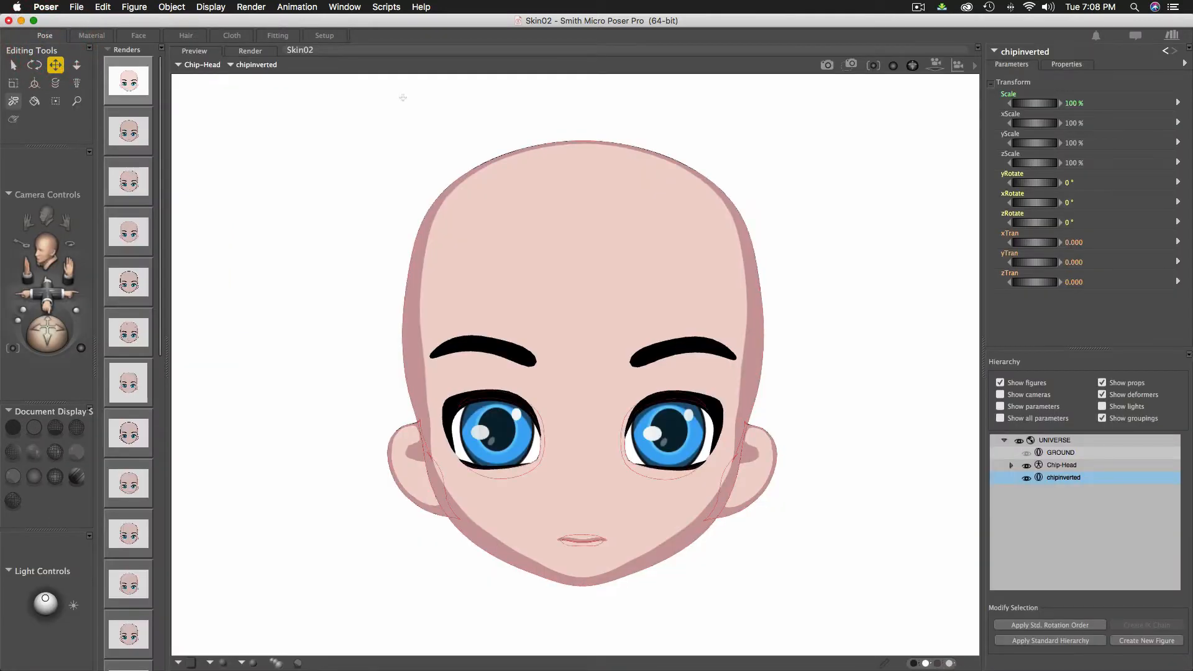
{"action": "left_click", "coordinate": [262, 8]}
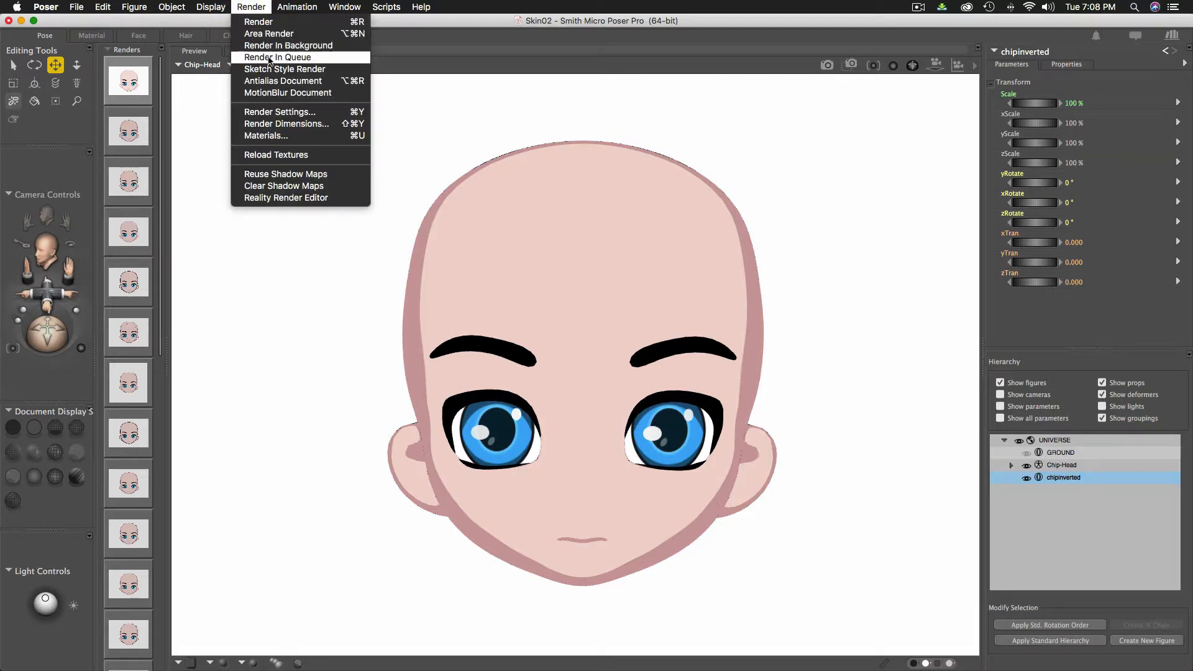
{"action": "left_click", "coordinate": [272, 113]}
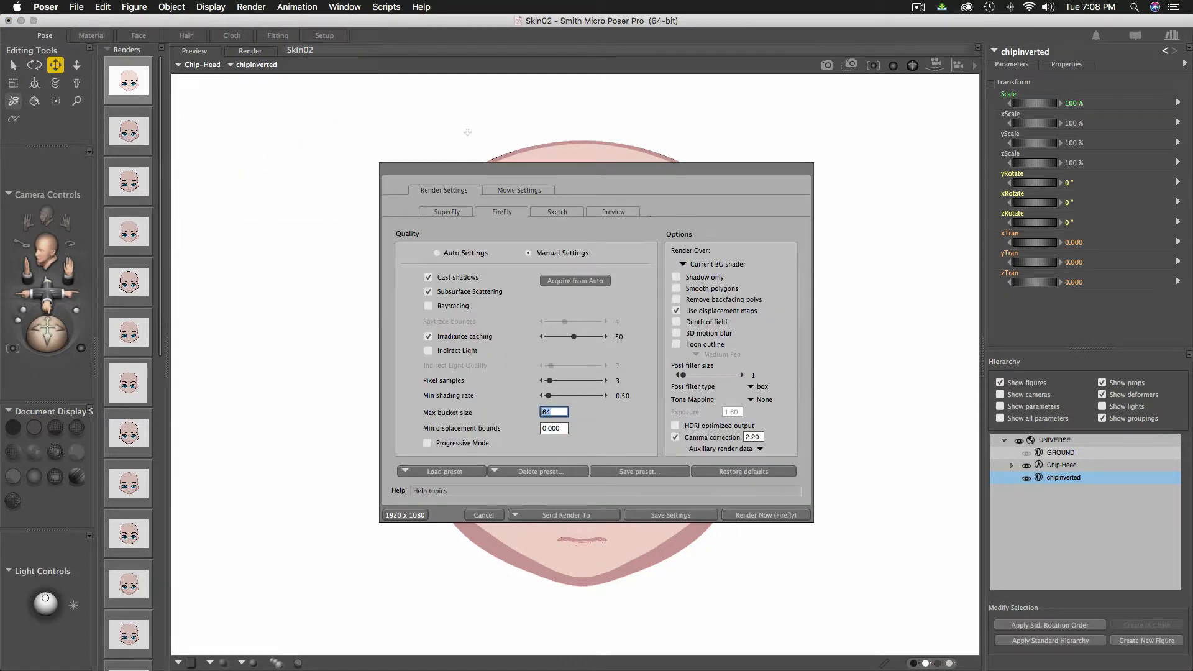
{"action": "left_click", "coordinate": [439, 307]}
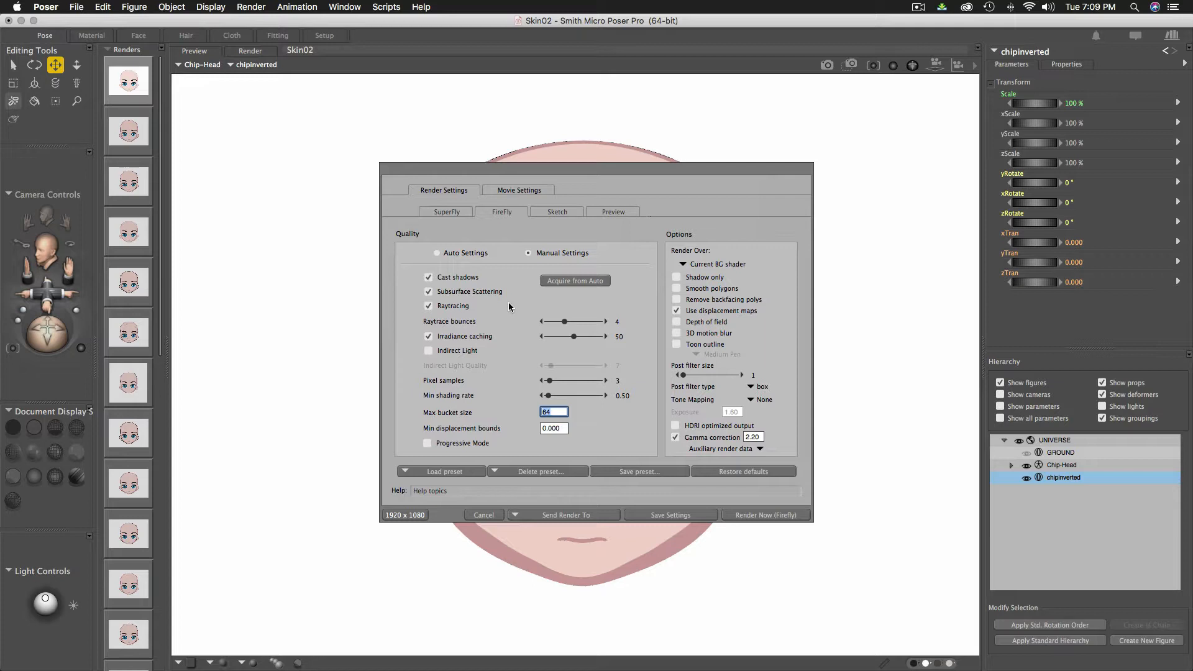
{"action": "left_click", "coordinate": [677, 300]}
Save the FireFly render settings with Min displacement bounds at 1 and render the head
{"action": "left_click", "coordinate": [541, 427]}
{"action": "type", "text": "1"}
{"action": "key", "text": "Tab"}
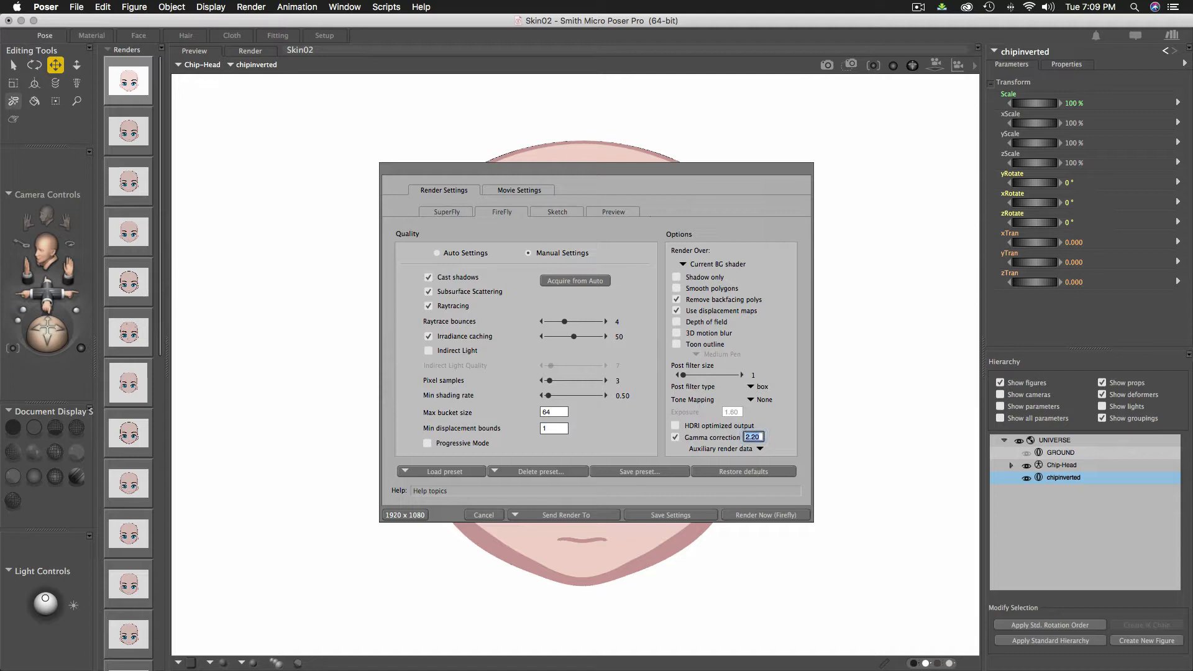
{"action": "left_click", "coordinate": [554, 428]}
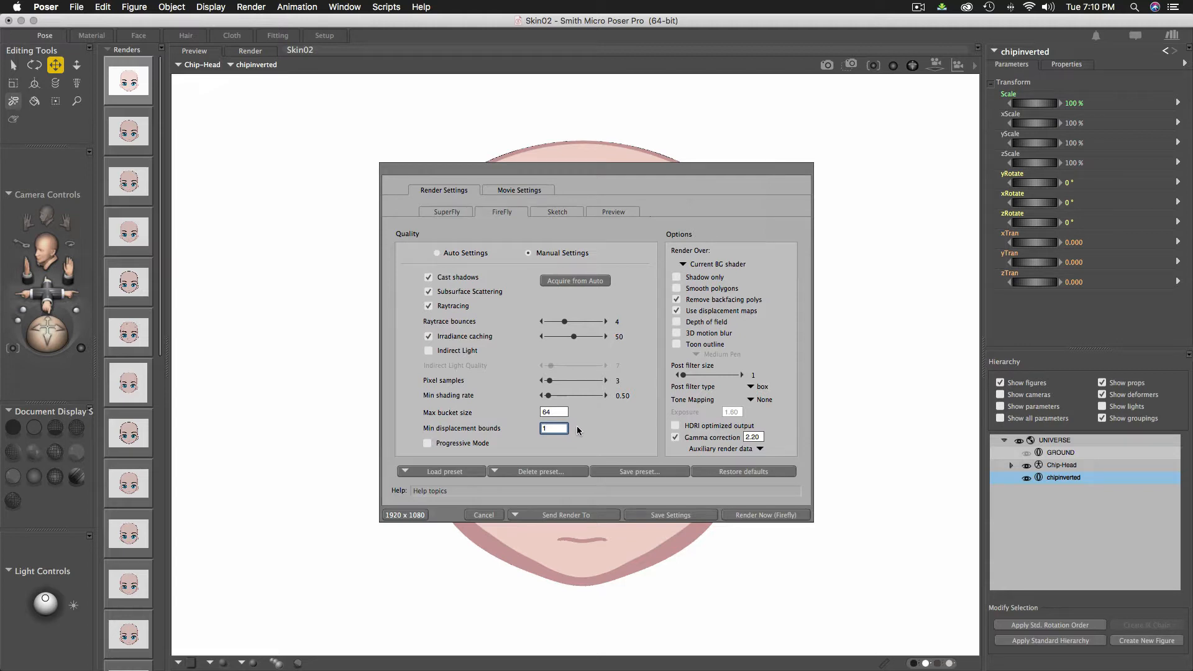
{"action": "left_click", "coordinate": [555, 431]}
{"action": "left_click", "coordinate": [671, 514]}
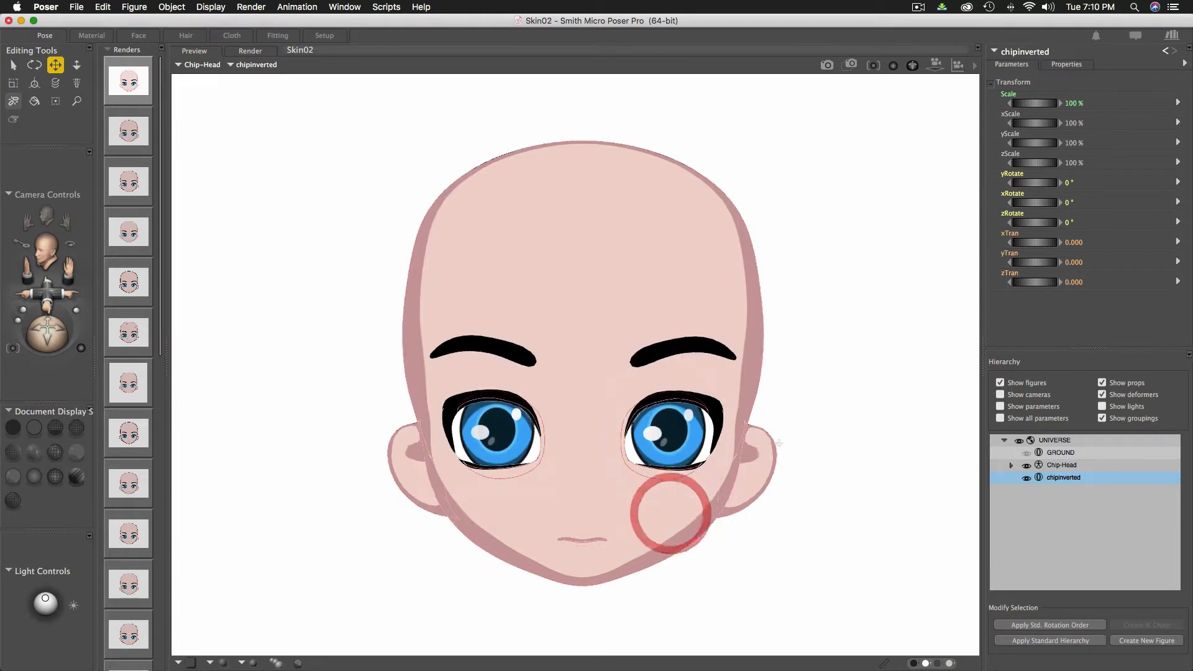
{"action": "left_click", "coordinate": [827, 65]}
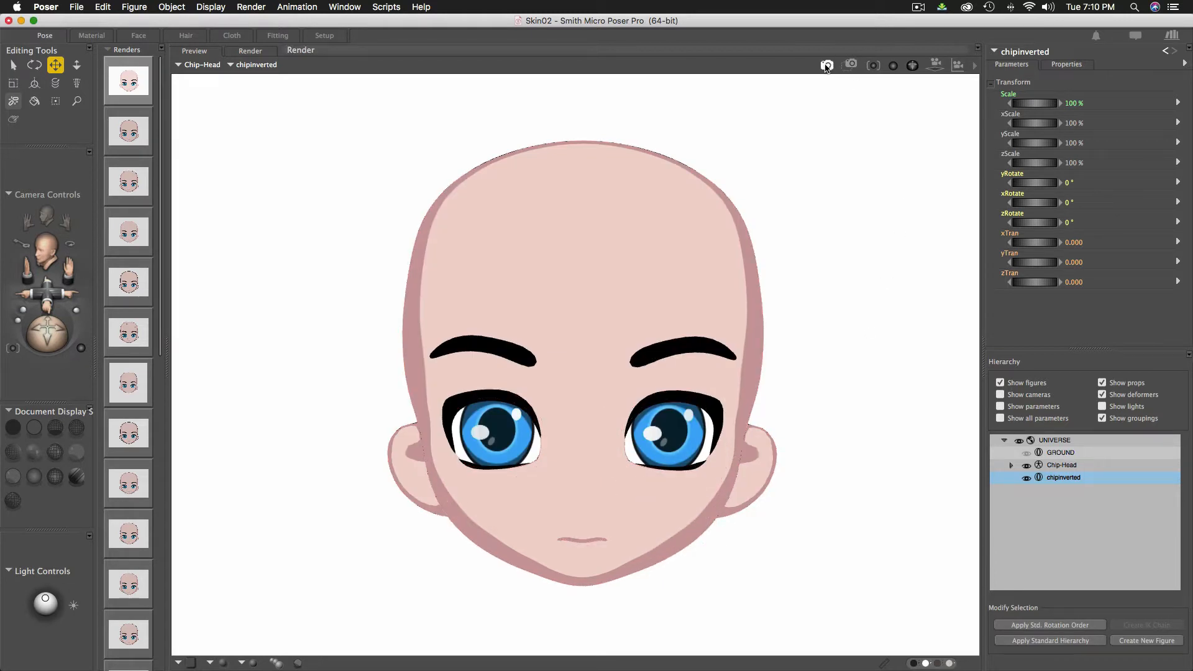
{"action": "left_click", "coordinate": [826, 66]}
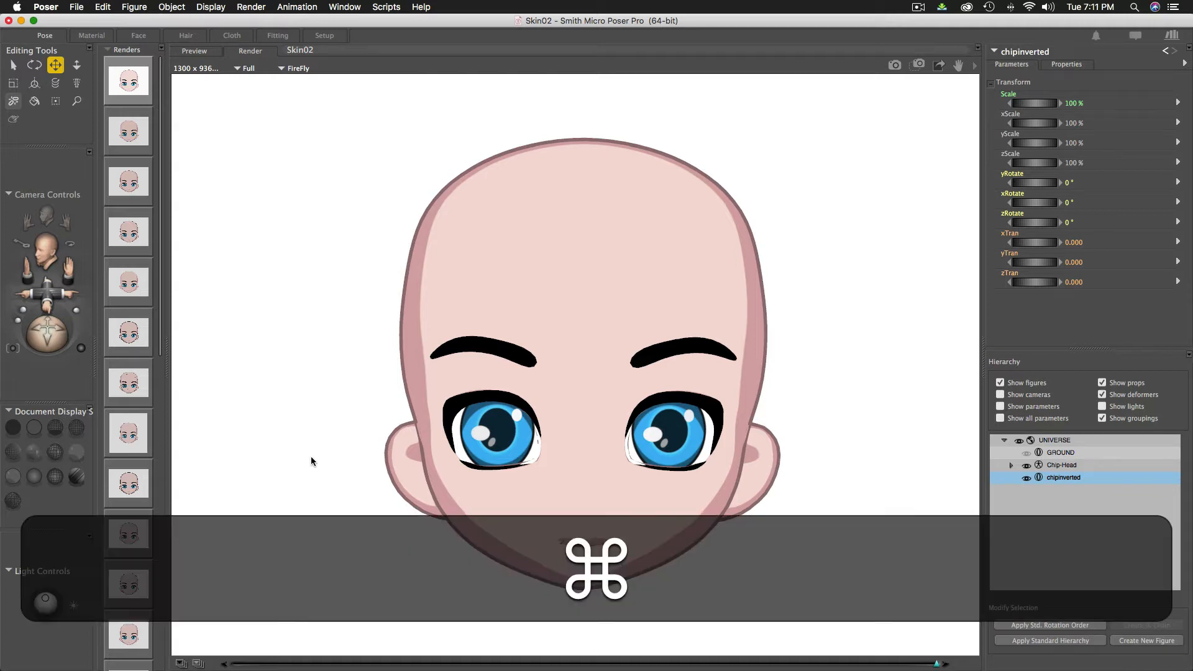
Switch to Hexagon and examine the head mesh's geometry around the eye openings and mouth
{"action": "key", "text": "super+Tab"}
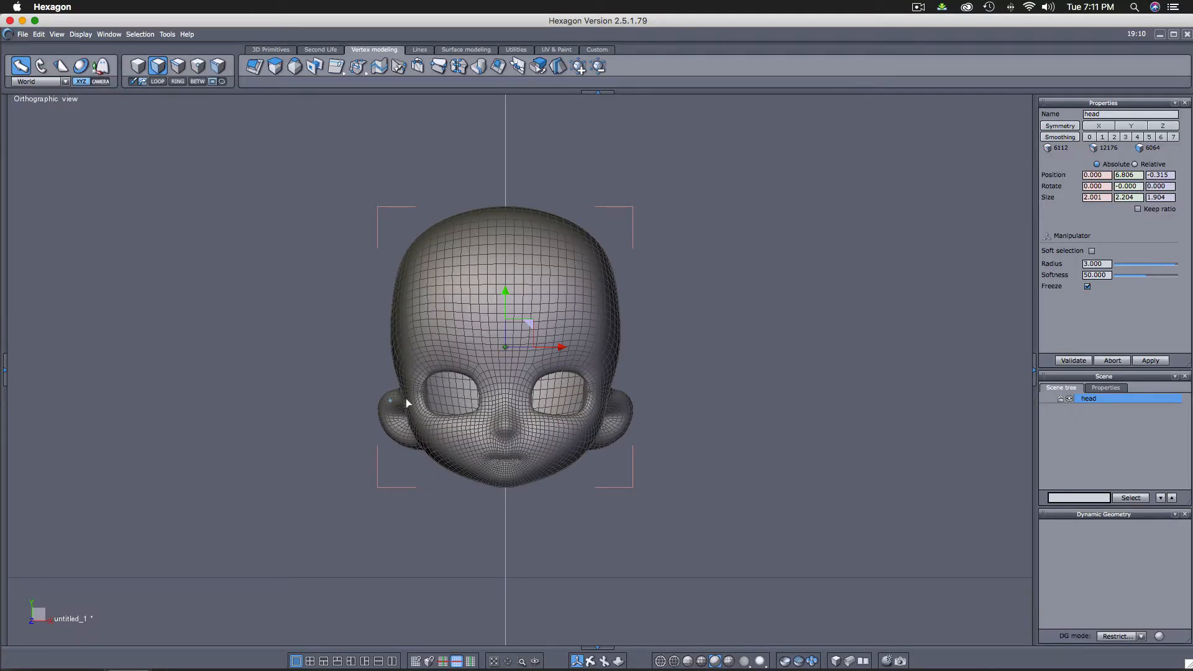
{"action": "scroll", "coordinate": [468, 392], "scroll_direction": "up", "scroll_amount": 5}
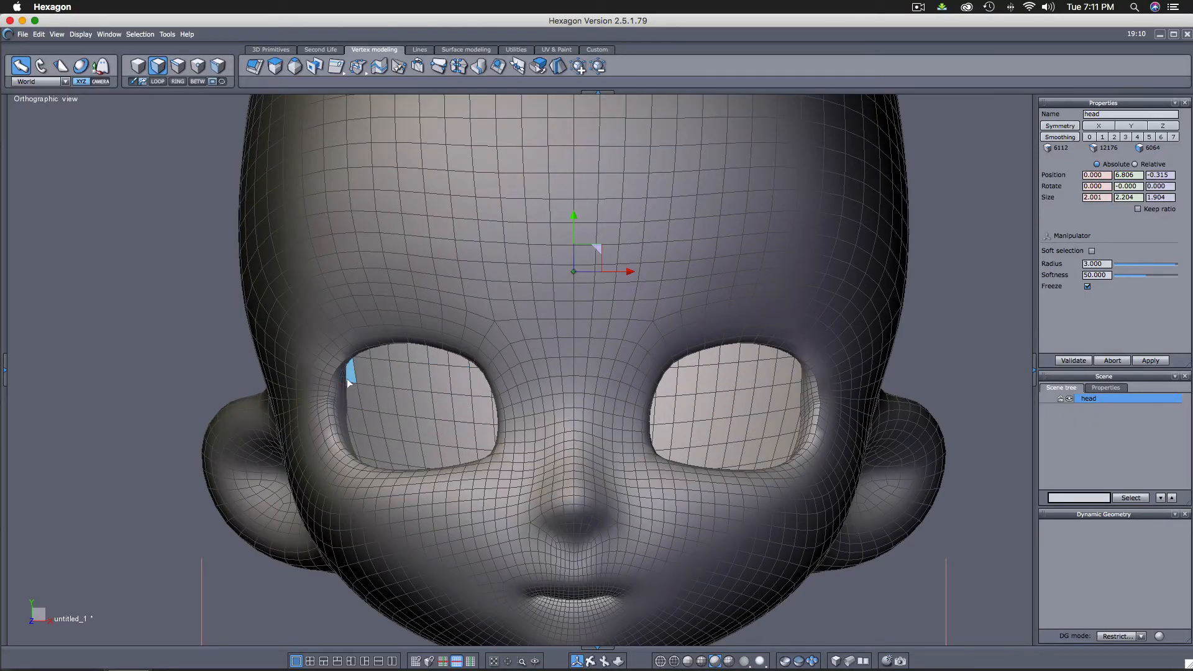
{"action": "scroll", "coordinate": [349, 375], "scroll_direction": "up", "scroll_amount": 5}
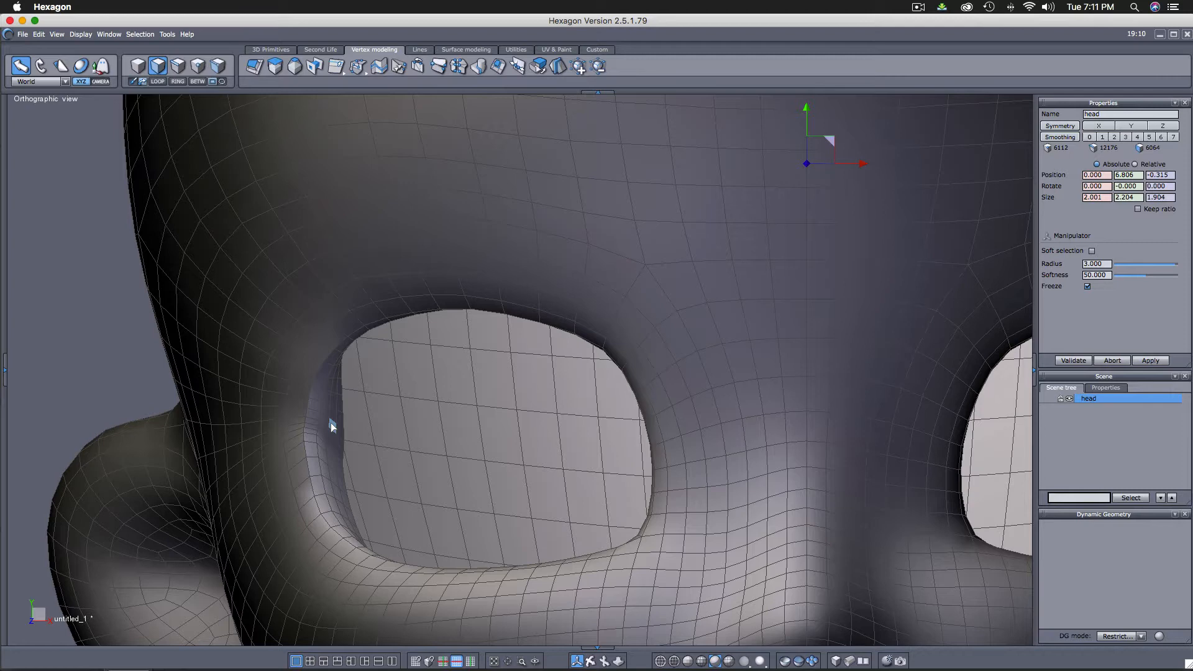
{"action": "scroll", "coordinate": [338, 424], "scroll_direction": "down", "scroll_amount": 3}
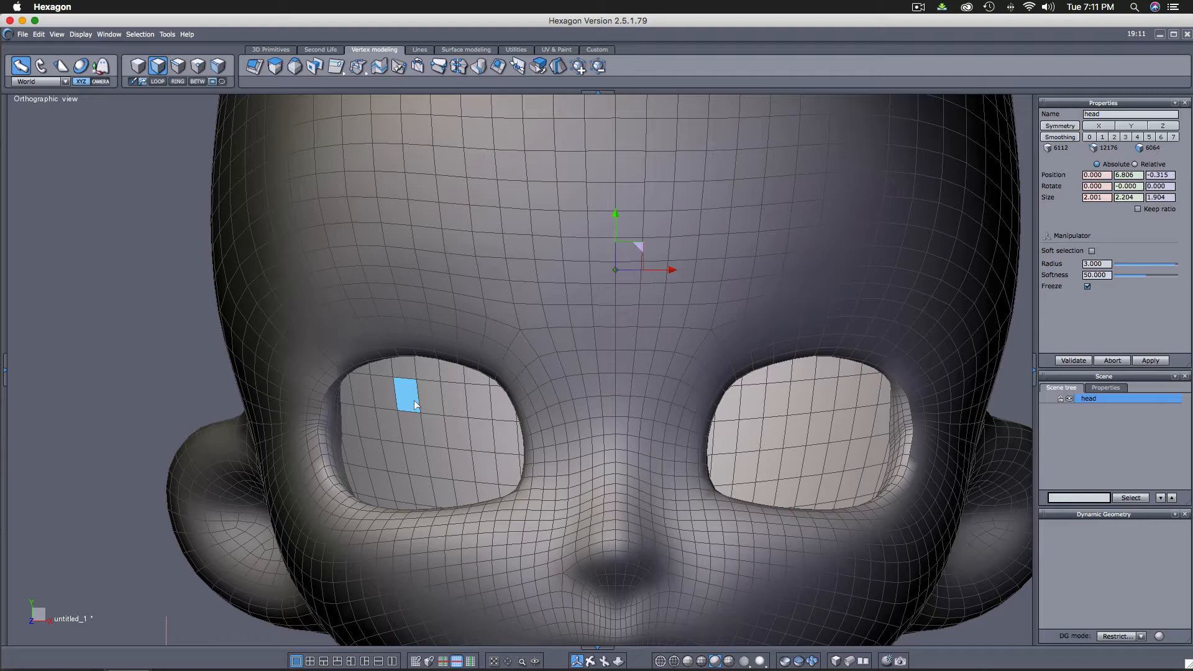
{"action": "middle_click_drag", "start_coordinate": [570, 469], "coordinate": [565, 260]}
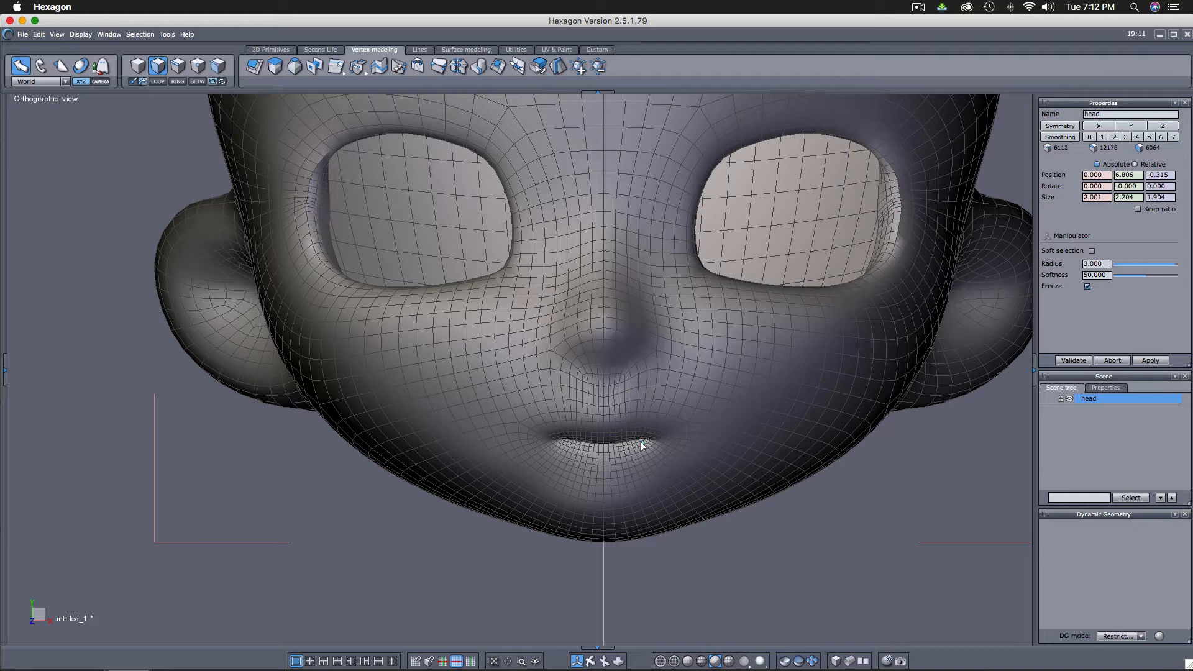
Switch to Poser and convert the chipinverted prop into a figure in the Setup room
{"action": "key", "text": "super+Tab"}
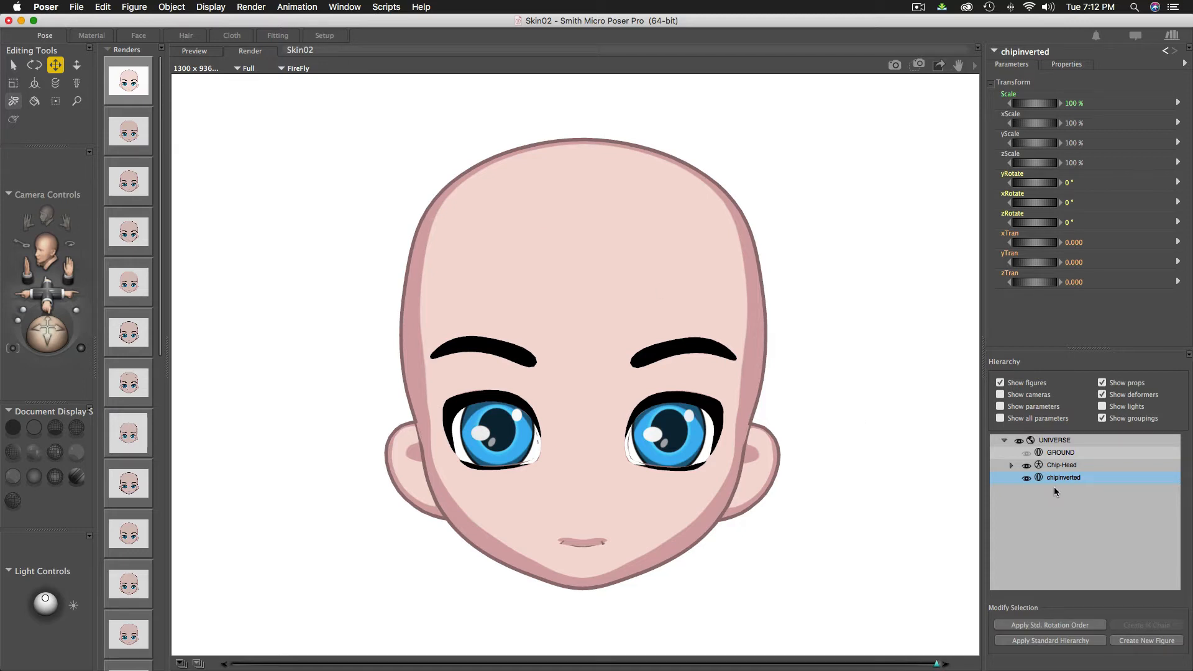
{"action": "left_click", "coordinate": [325, 35]}
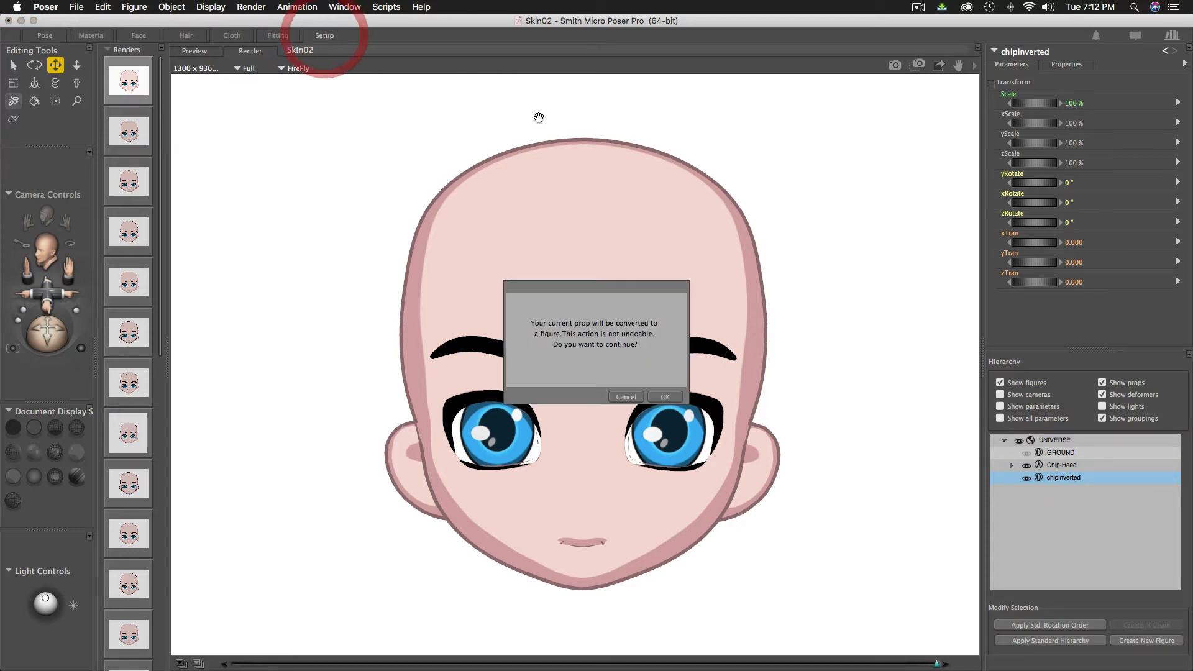
{"action": "left_click", "coordinate": [664, 397]}
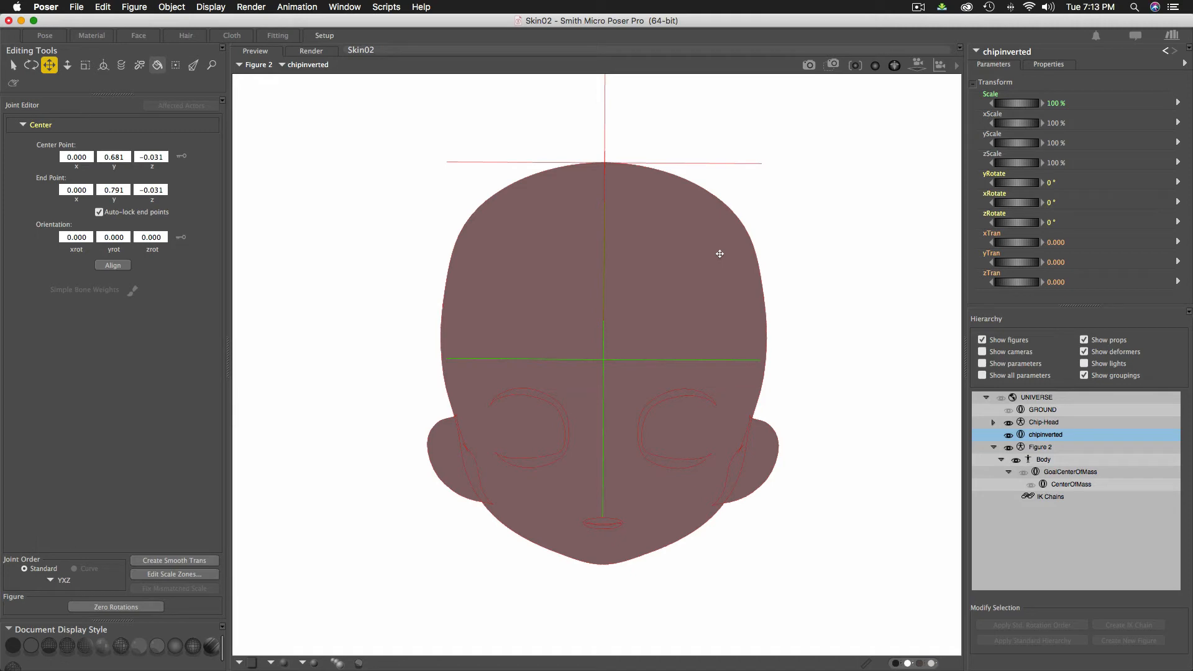
Check the converted figure's Eyelashes material nodes in the Material room and return to the Pose room
{"action": "left_click", "coordinate": [92, 35]}
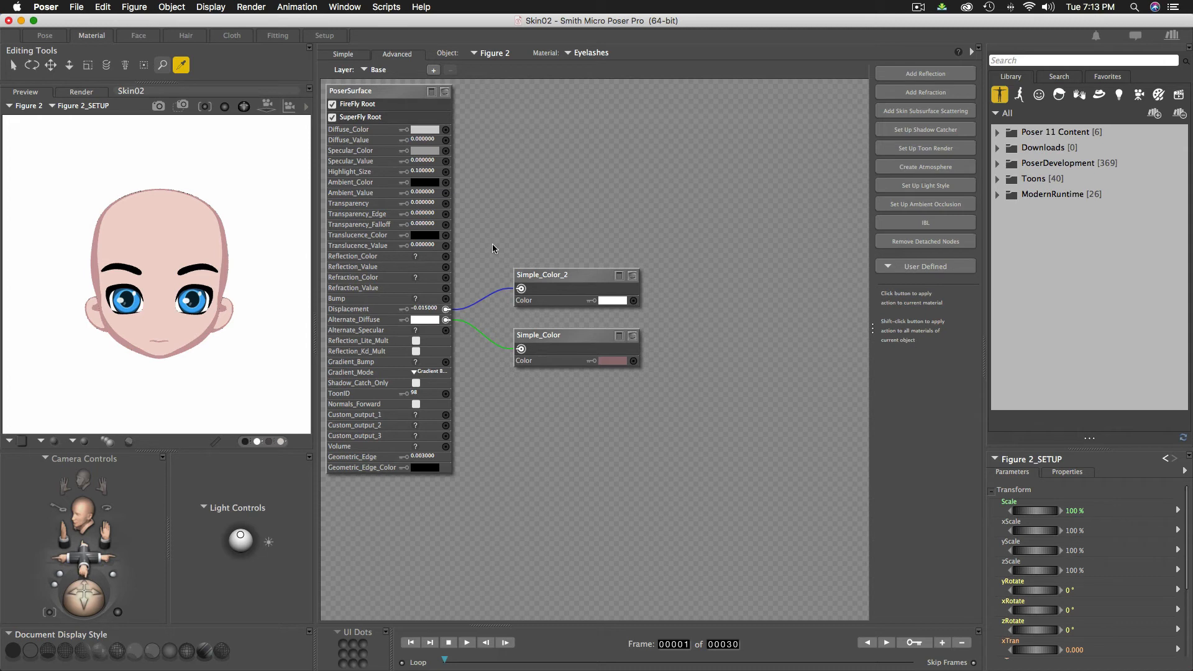
{"action": "left_click", "coordinate": [567, 275]}
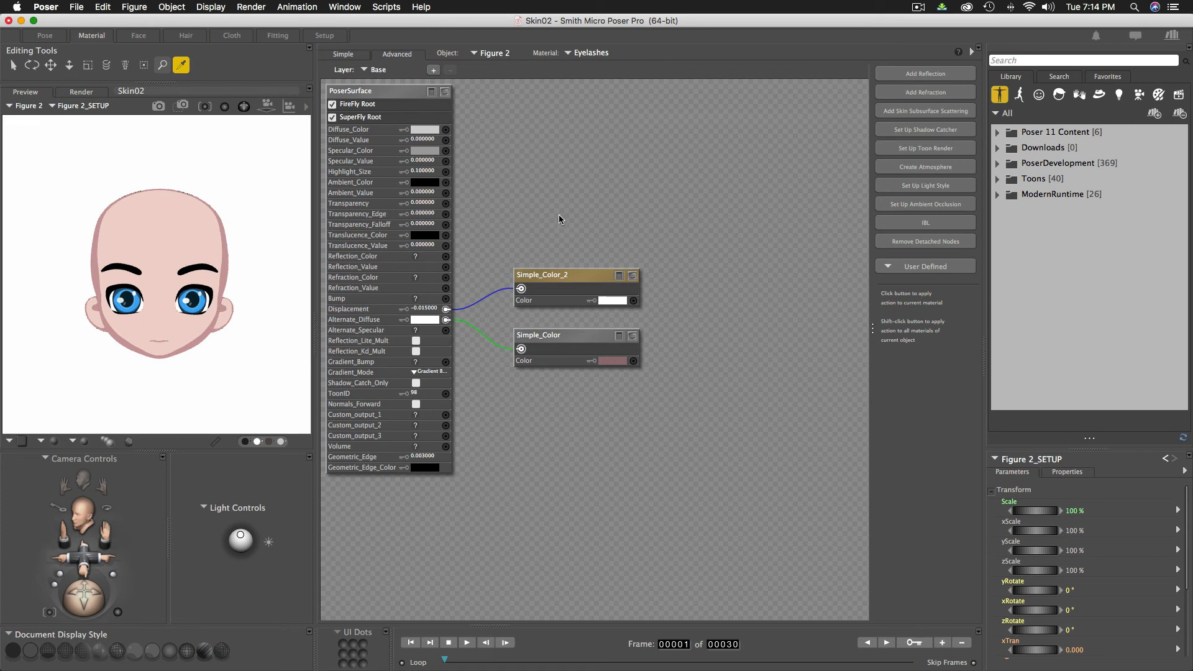
{"action": "left_click", "coordinate": [44, 35]}
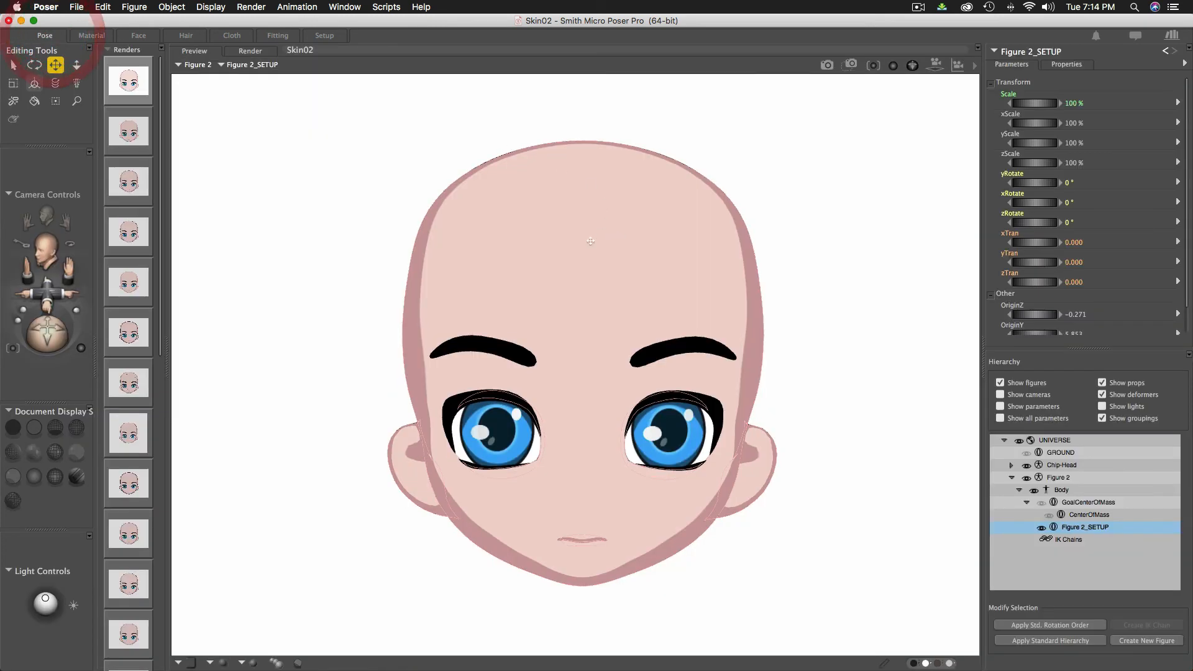